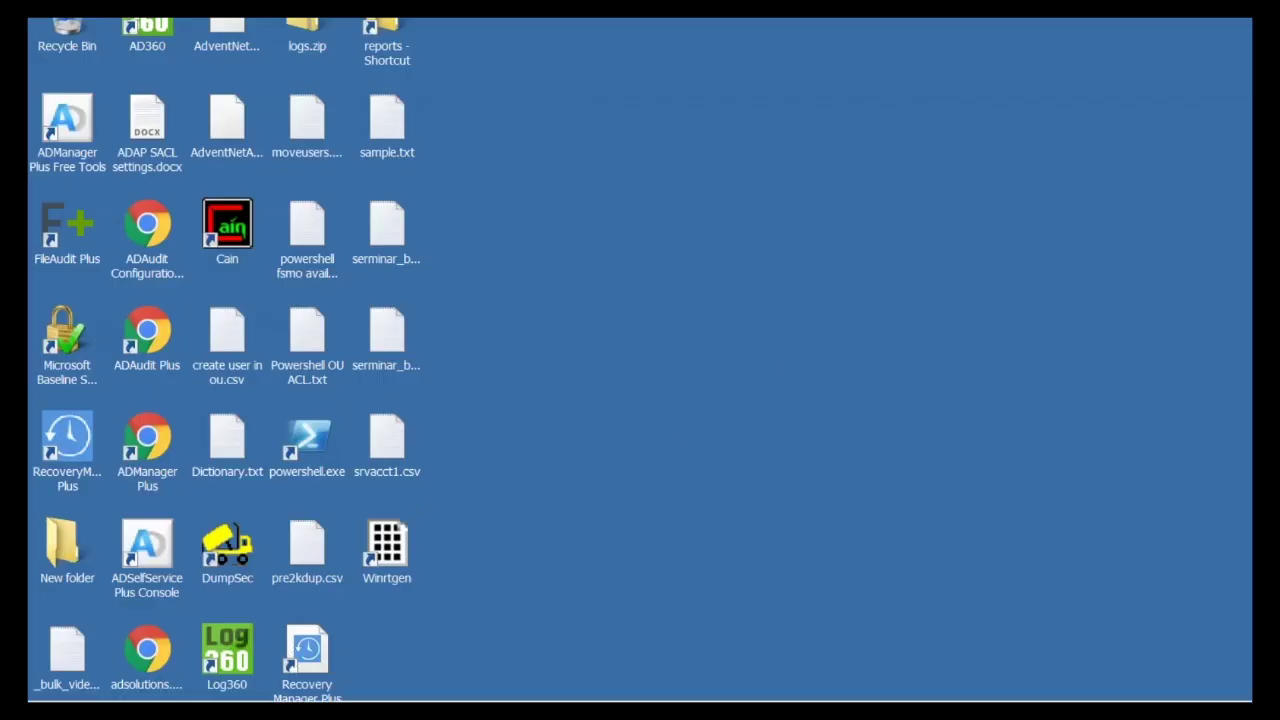
- Open the Local Security Policy console (secpol.msc), display the Security Options under Local Policies, and maximize the window
{"action": "left_click", "coordinate": [45, 700]}
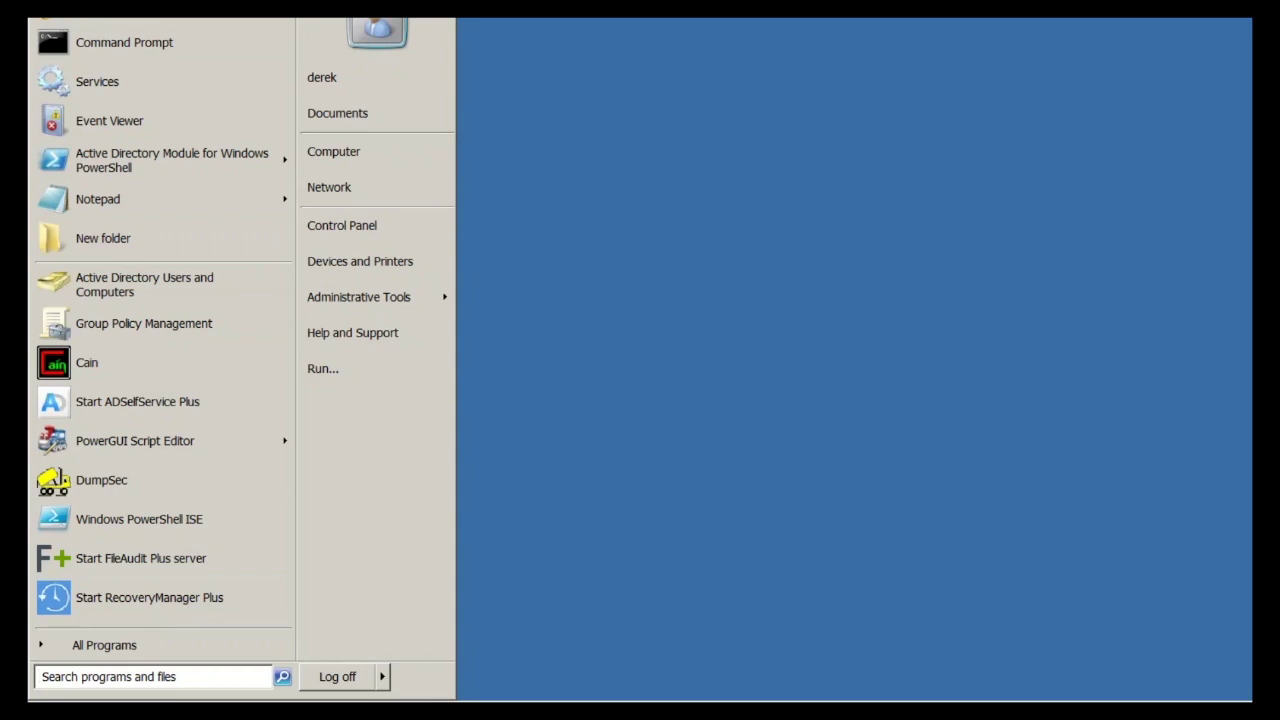
{"action": "type", "text": "secpol.msc"}
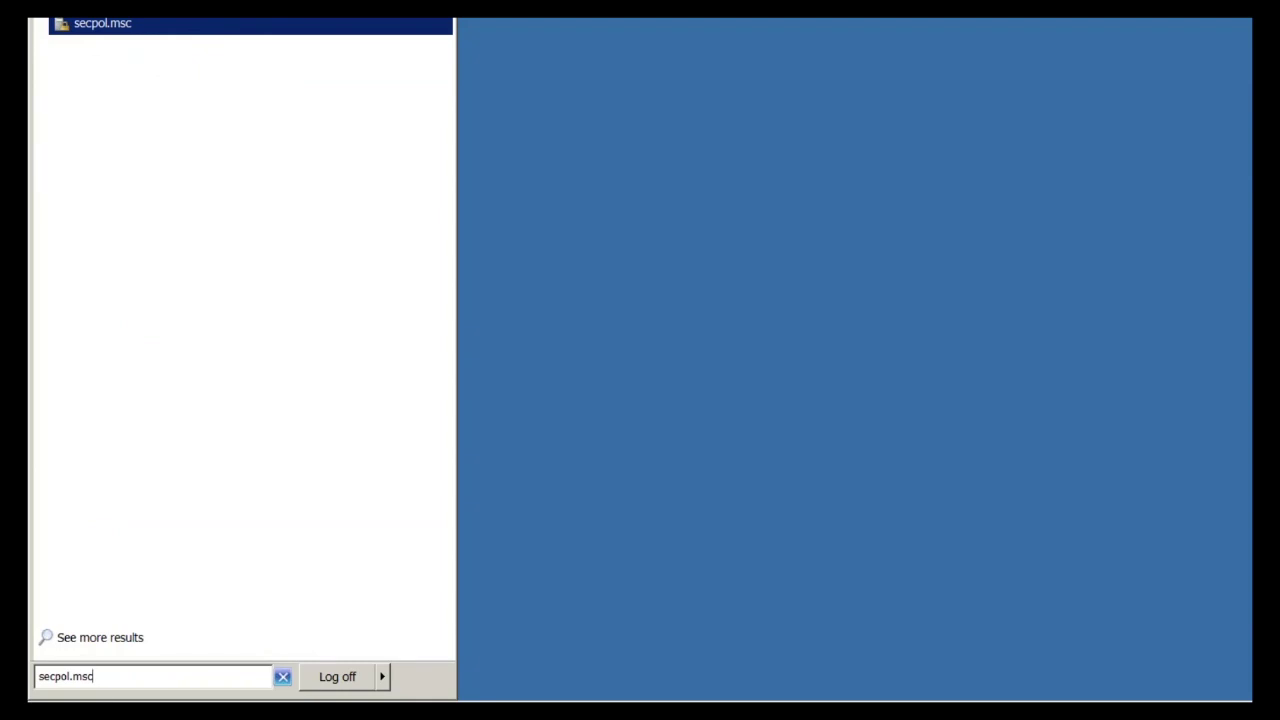
{"action": "key", "text": "Return"}
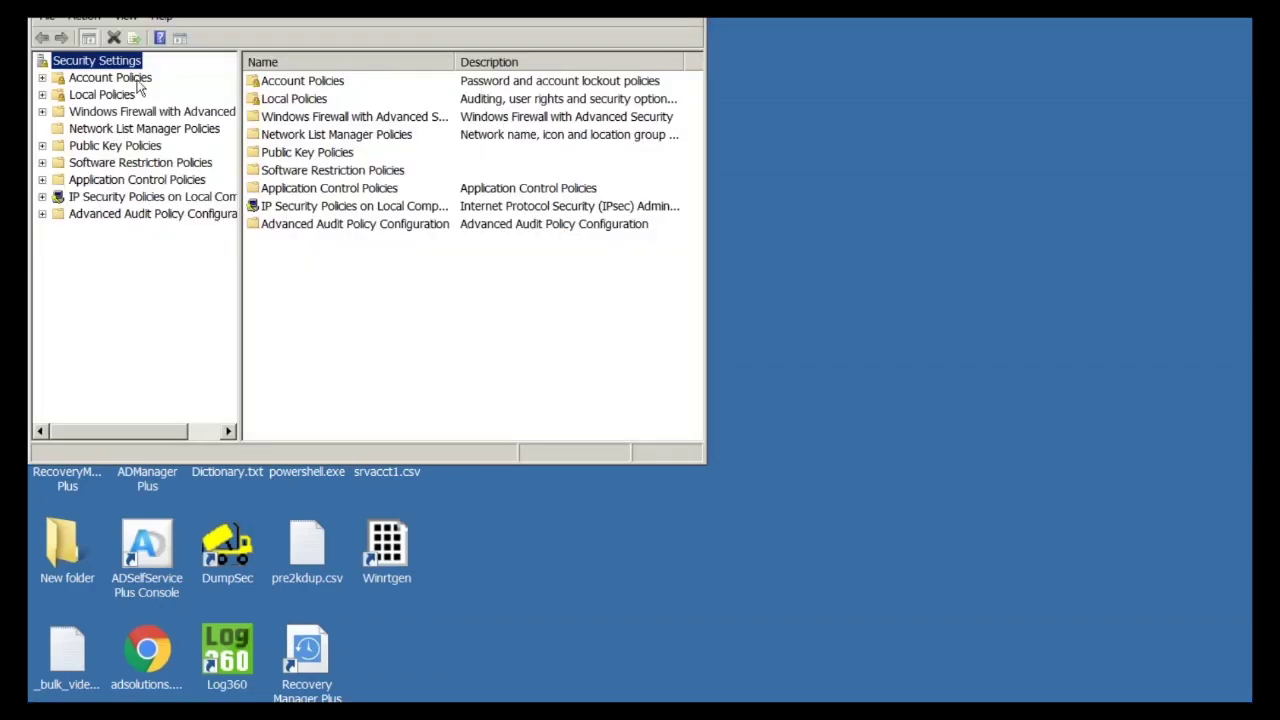
{"action": "double_click", "coordinate": [119, 94]}
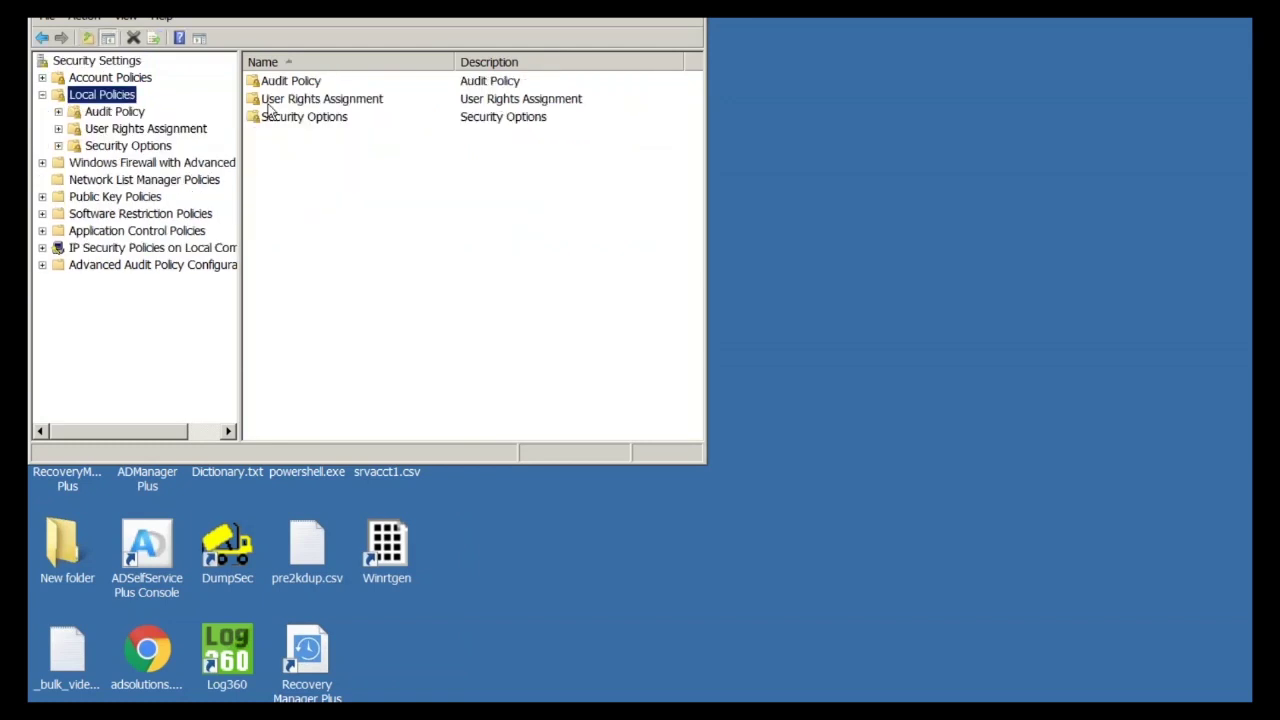
{"action": "double_click", "coordinate": [329, 119]}
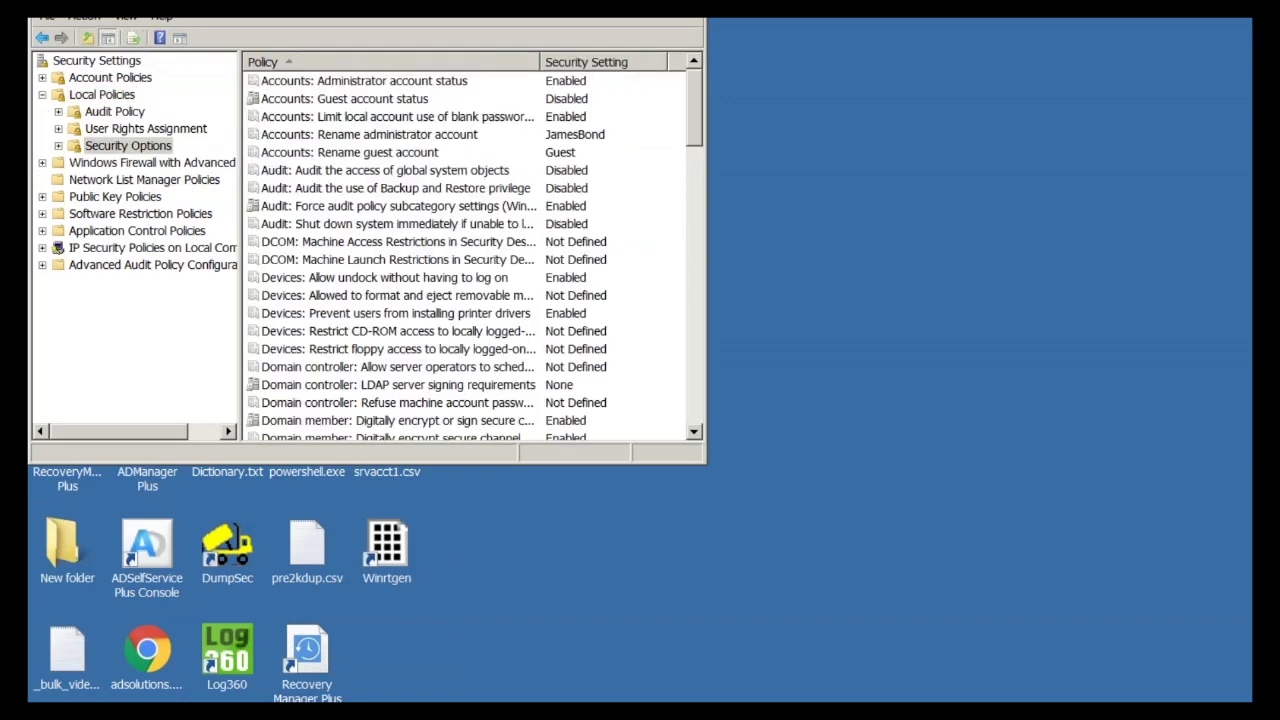
{"action": "key", "text": "super+Up"}
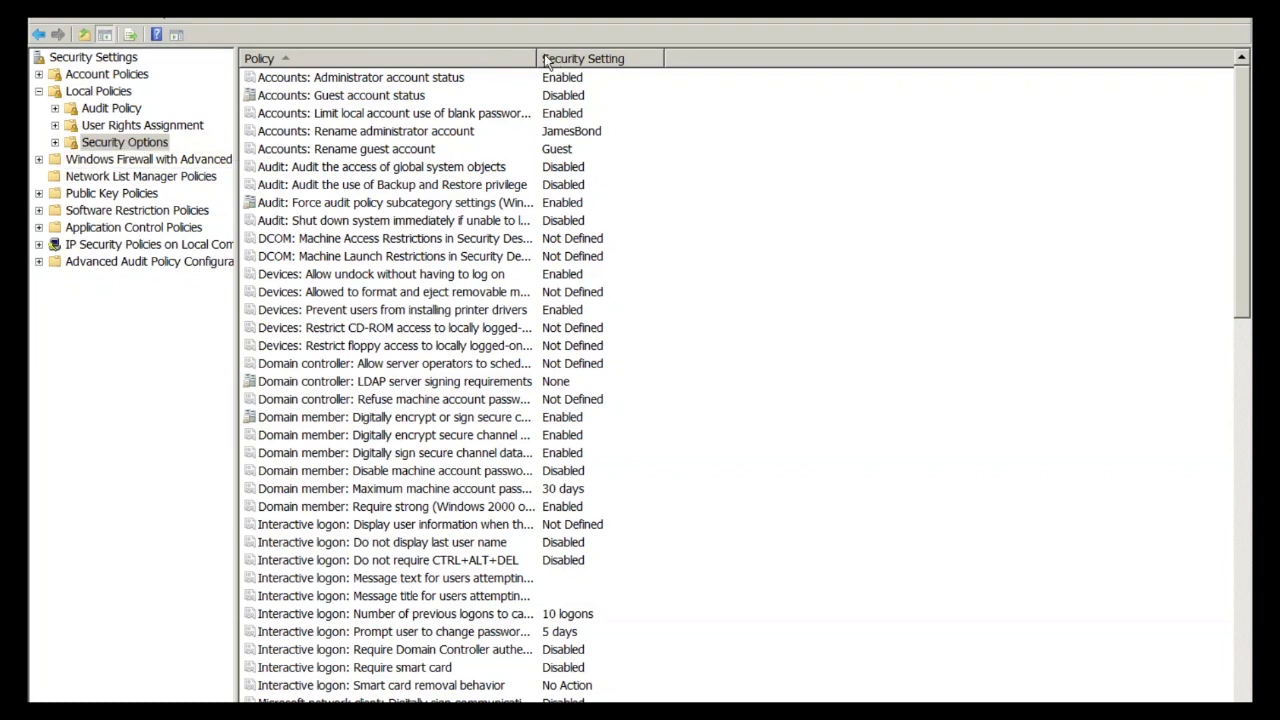
- Widen the Policy column and check the local setting of Network security: LAN Manager authentication level, leaving it unedited
{"action": "left_click_drag", "start_coordinate": [536, 58], "coordinate": [750, 58]}
{"action": "scroll", "coordinate": [623, 206], "scroll_direction": "down", "scroll_amount": 13}
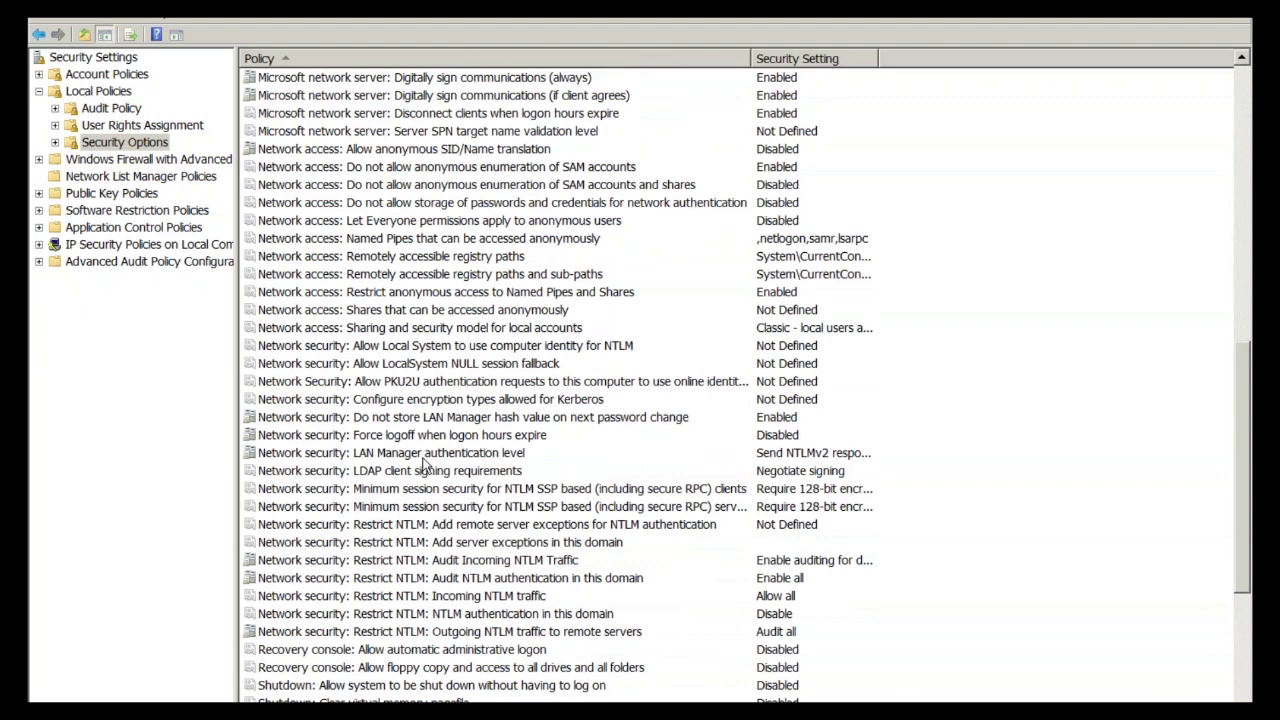
{"action": "double_click", "coordinate": [446, 455]}
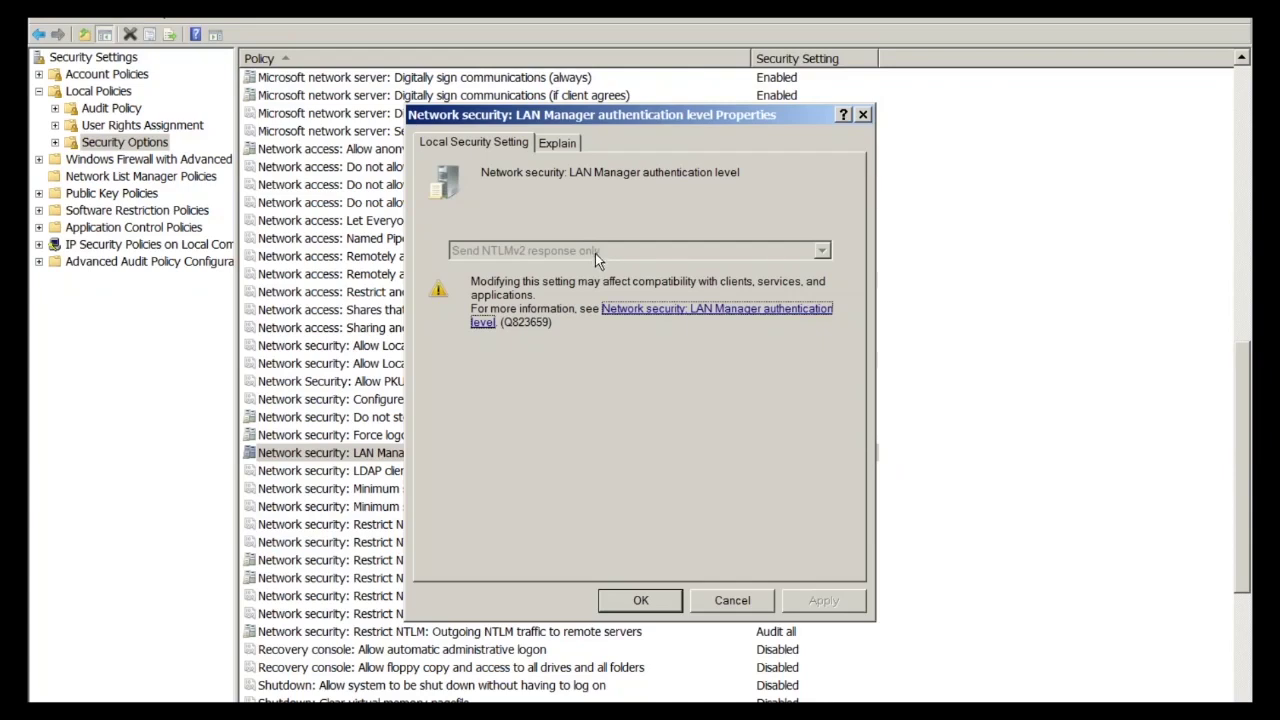
{"action": "left_click", "coordinate": [731, 600]}
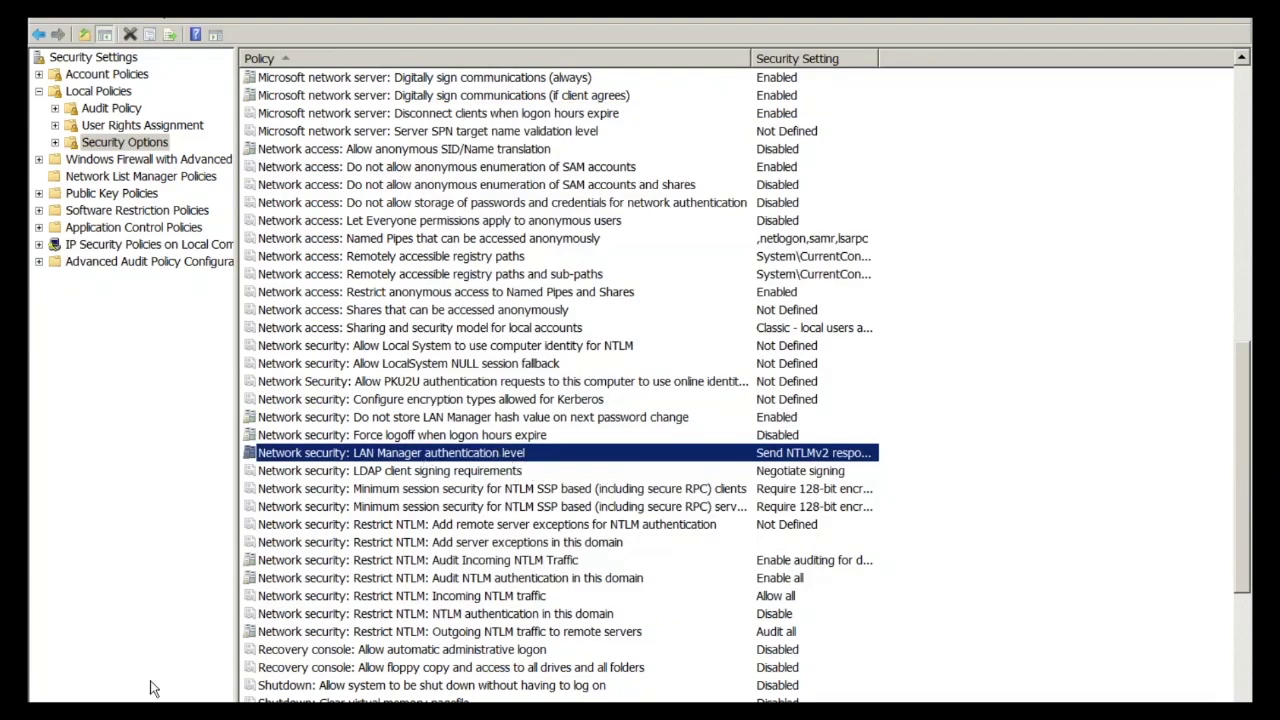
- Open Group Policy Management and start editing the Default Domain Policy
{"action": "key", "text": "super"}
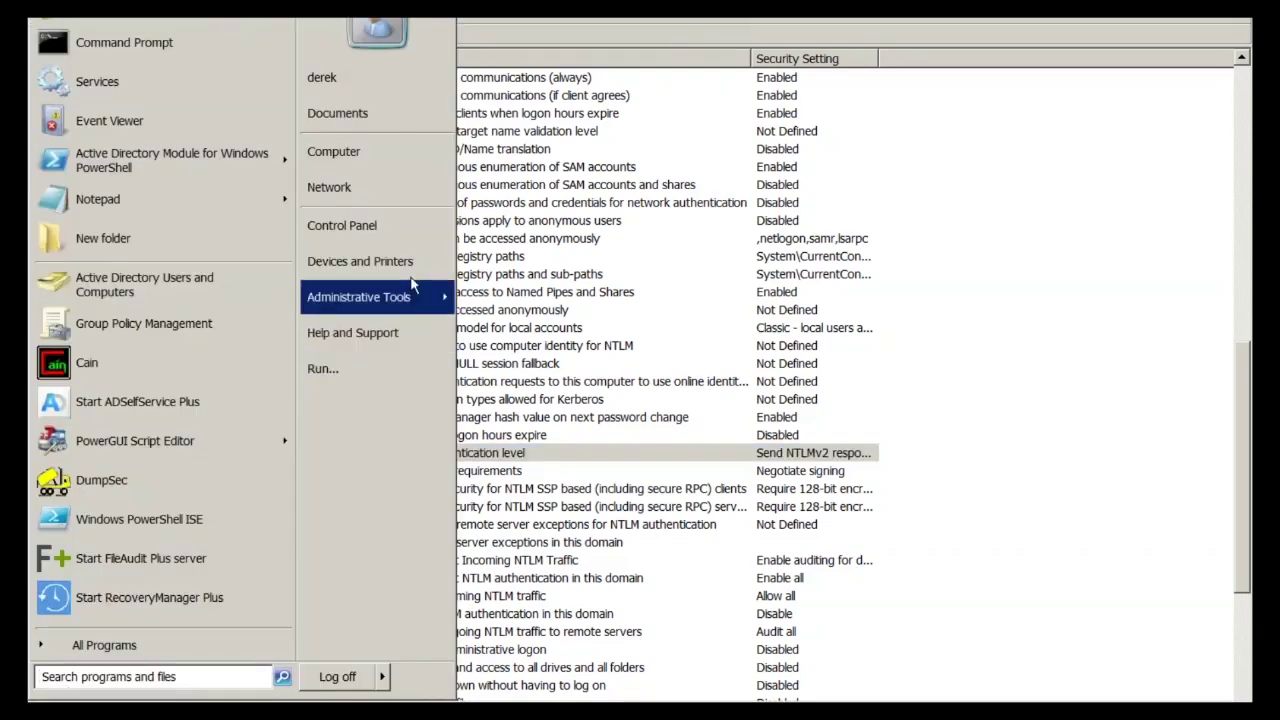
{"action": "mouse_move", "coordinate": [415, 297]}
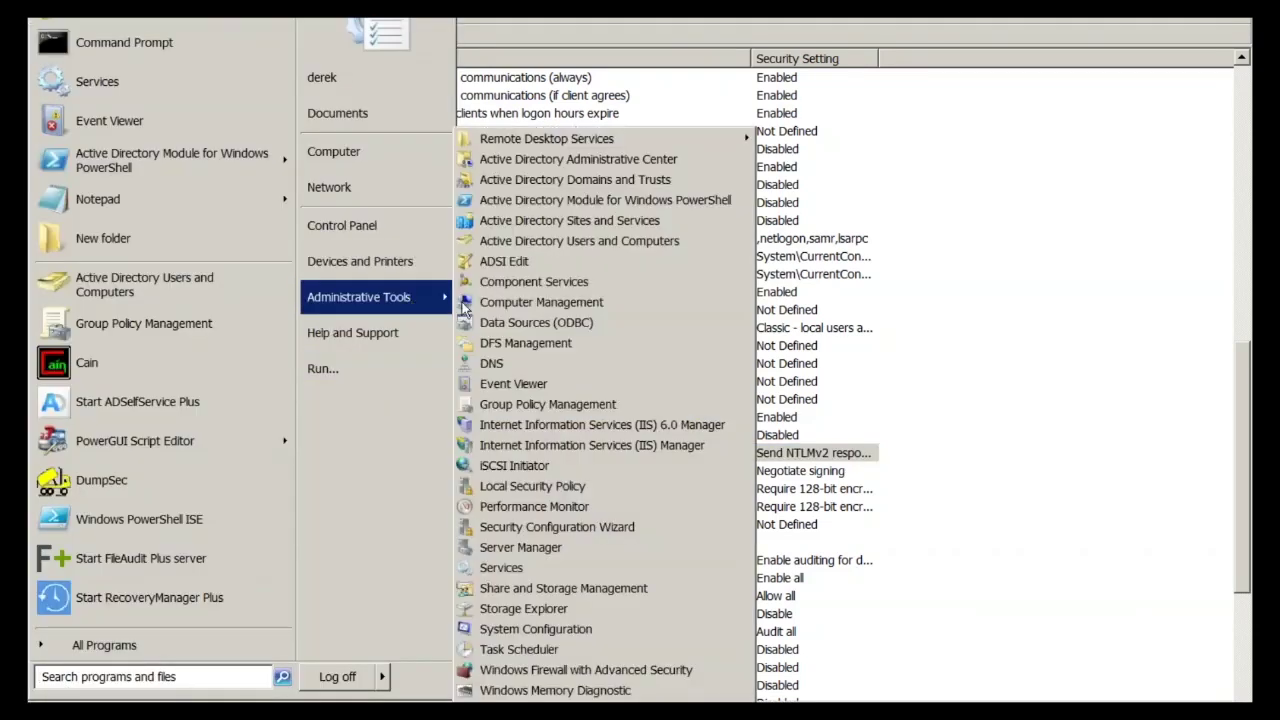
{"action": "left_click", "coordinate": [550, 404]}
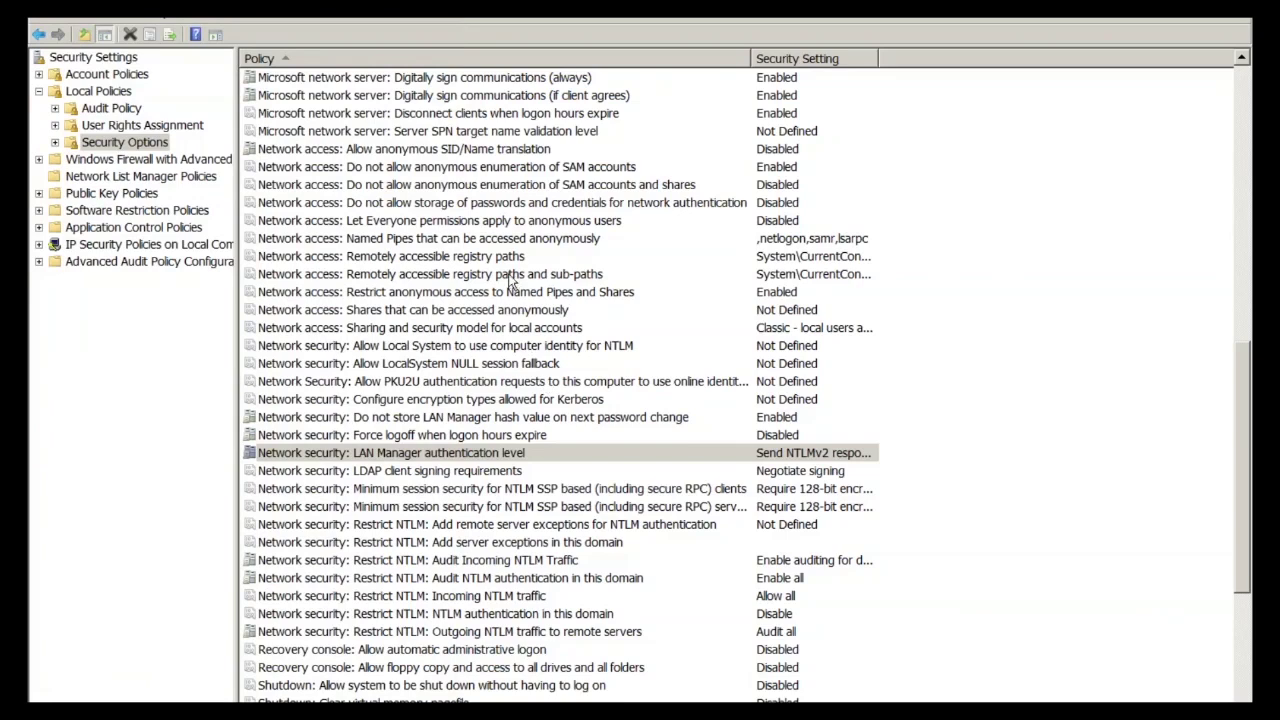
{"action": "right_click", "coordinate": [252, 240]}
{"action": "left_click", "coordinate": [294, 253]}
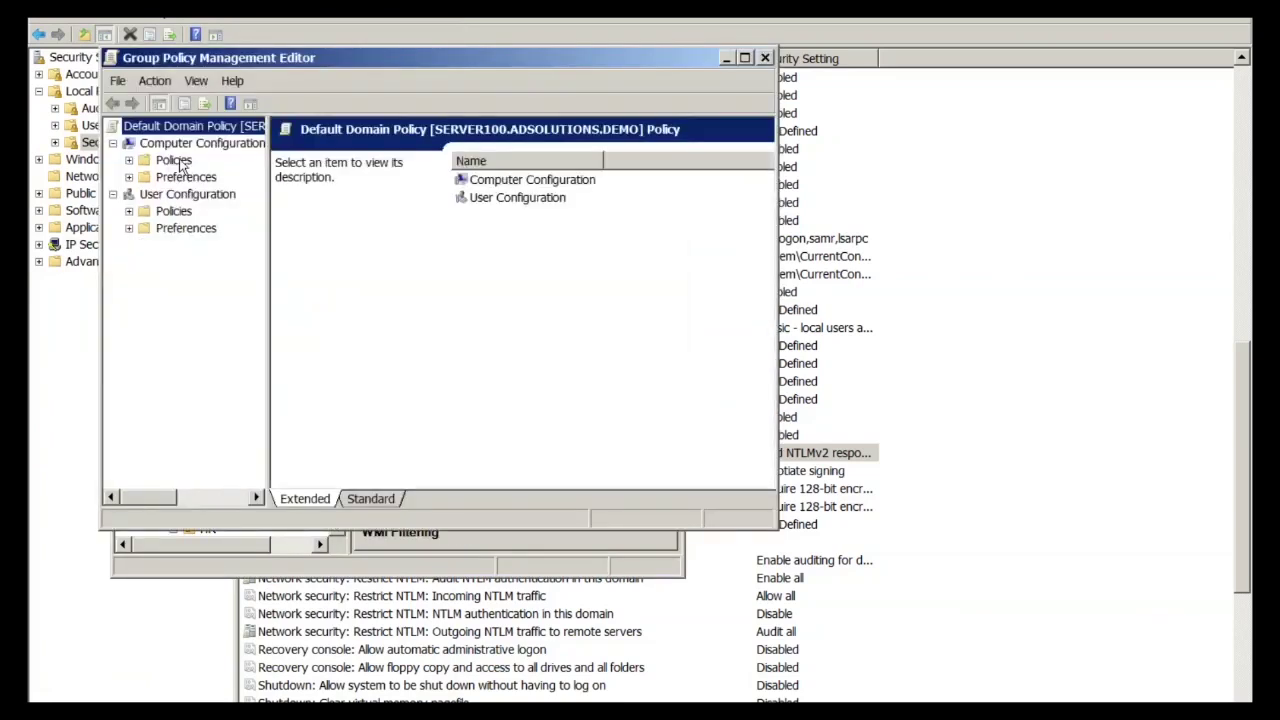
- Display the Security Options under Computer Configuration, Policies, Windows Settings, Security Settings, Local Policies in the Default Domain Policy
{"action": "double_click", "coordinate": [177, 161]}
{"action": "left_click", "coordinate": [199, 196]}
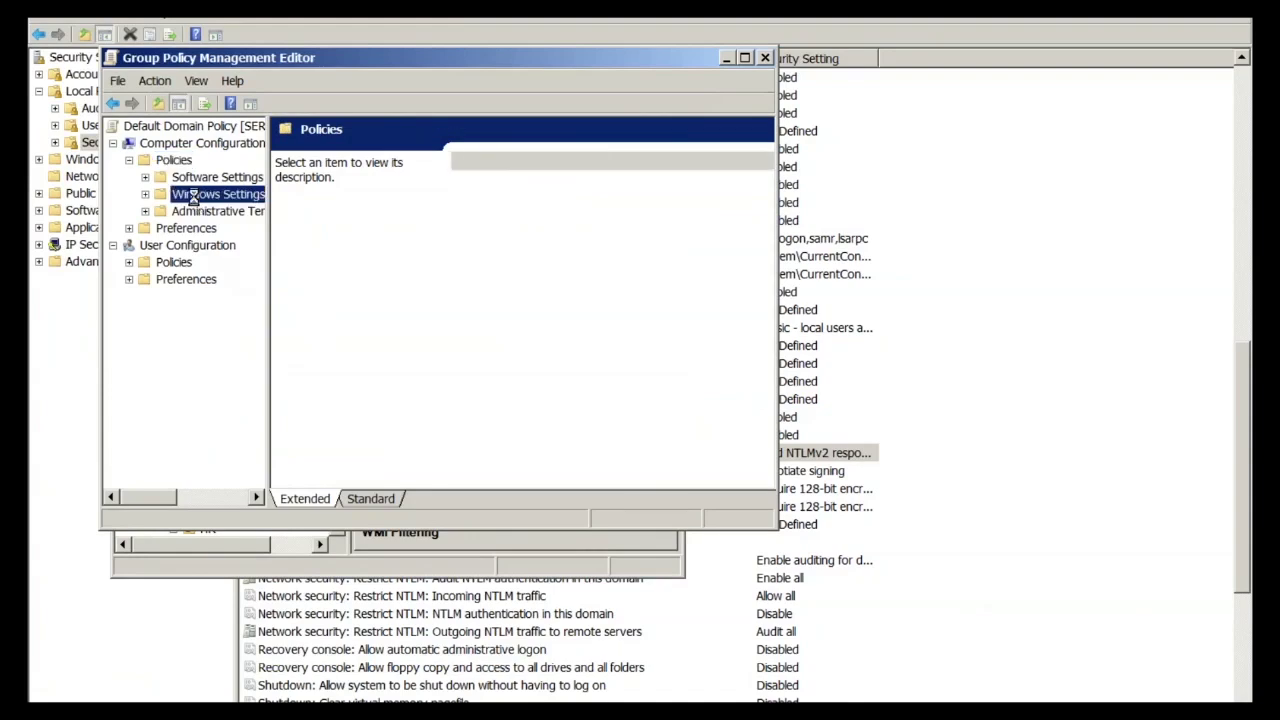
{"action": "left_click", "coordinate": [209, 250]}
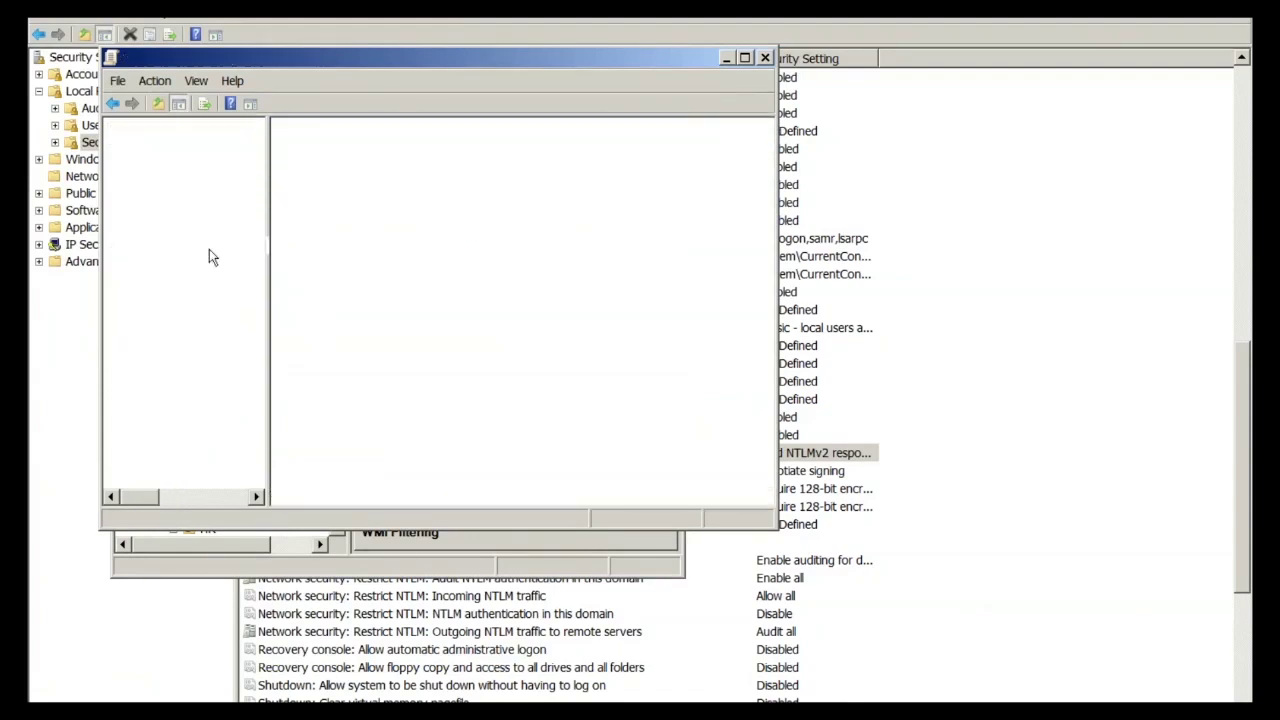
{"action": "double_click", "coordinate": [322, 165]}
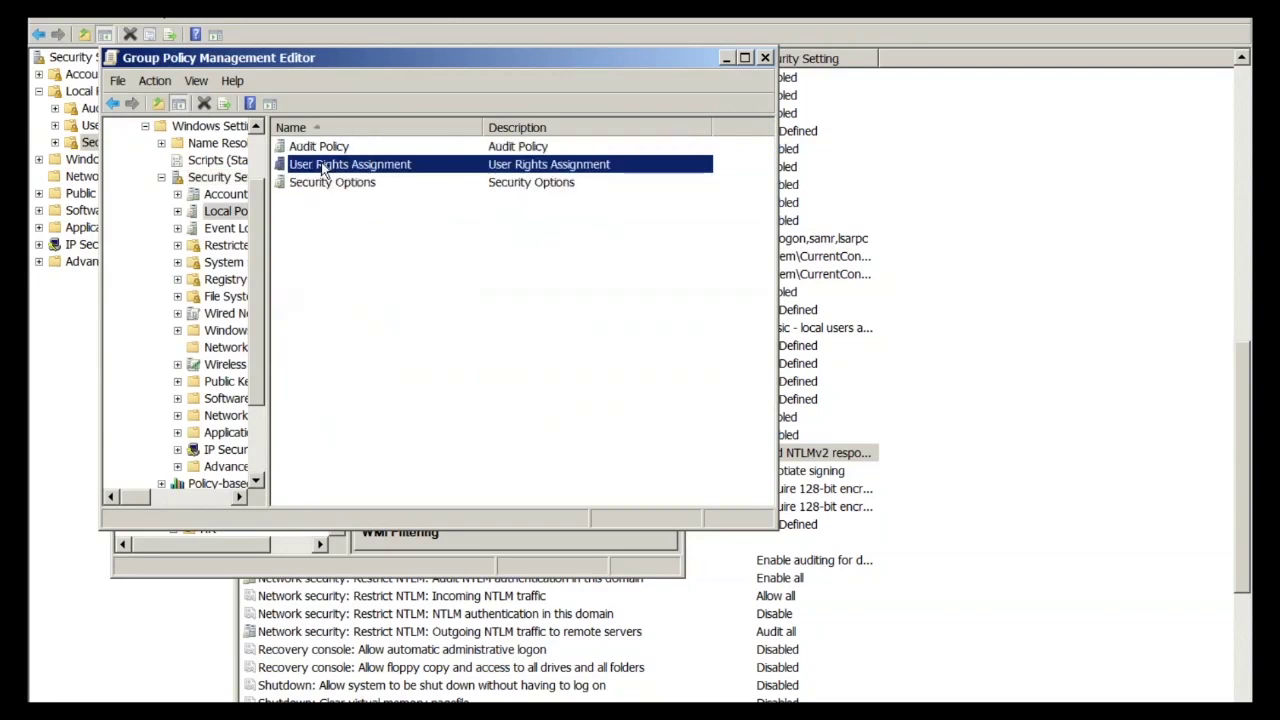
{"action": "double_click", "coordinate": [330, 182]}
- Review the response levels offered for Network security: LAN Manager authentication level, discard the policy definition, and close the Group Policy windows
{"action": "scroll", "coordinate": [380, 228], "scroll_direction": "down", "scroll_amount": 7}
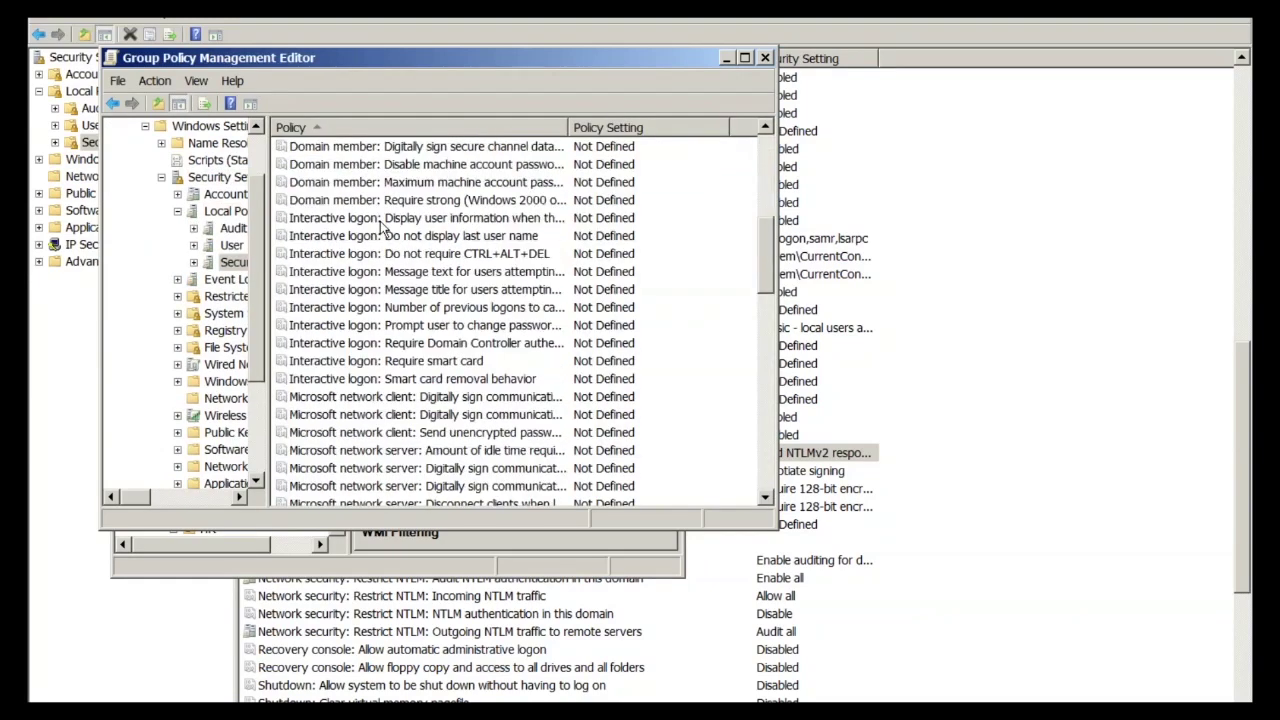
{"action": "scroll", "coordinate": [437, 333], "scroll_direction": "down", "scroll_amount": 7}
{"action": "scroll", "coordinate": [437, 330], "scroll_direction": "down", "scroll_amount": 2}
{"action": "double_click", "coordinate": [442, 362]}
{"action": "left_click", "coordinate": [336, 155]}
{"action": "left_click", "coordinate": [420, 176]}
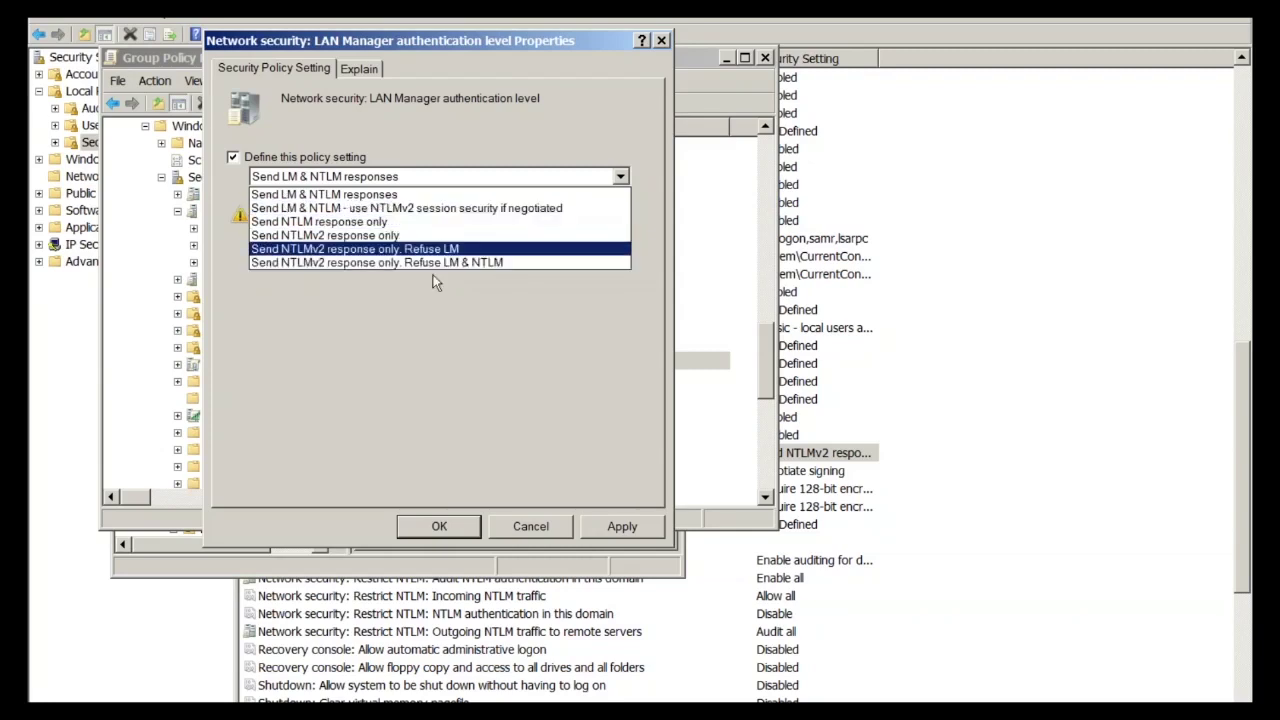
{"action": "left_click", "coordinate": [460, 353]}
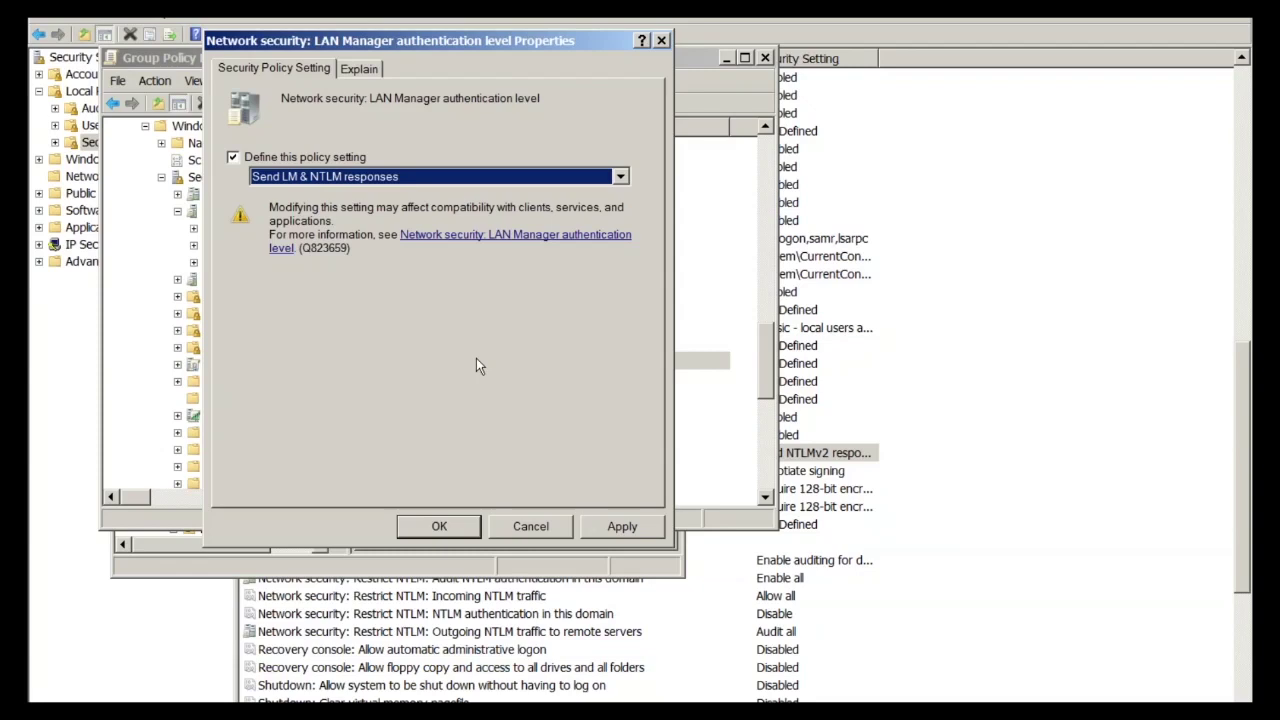
{"action": "left_click", "coordinate": [548, 530]}
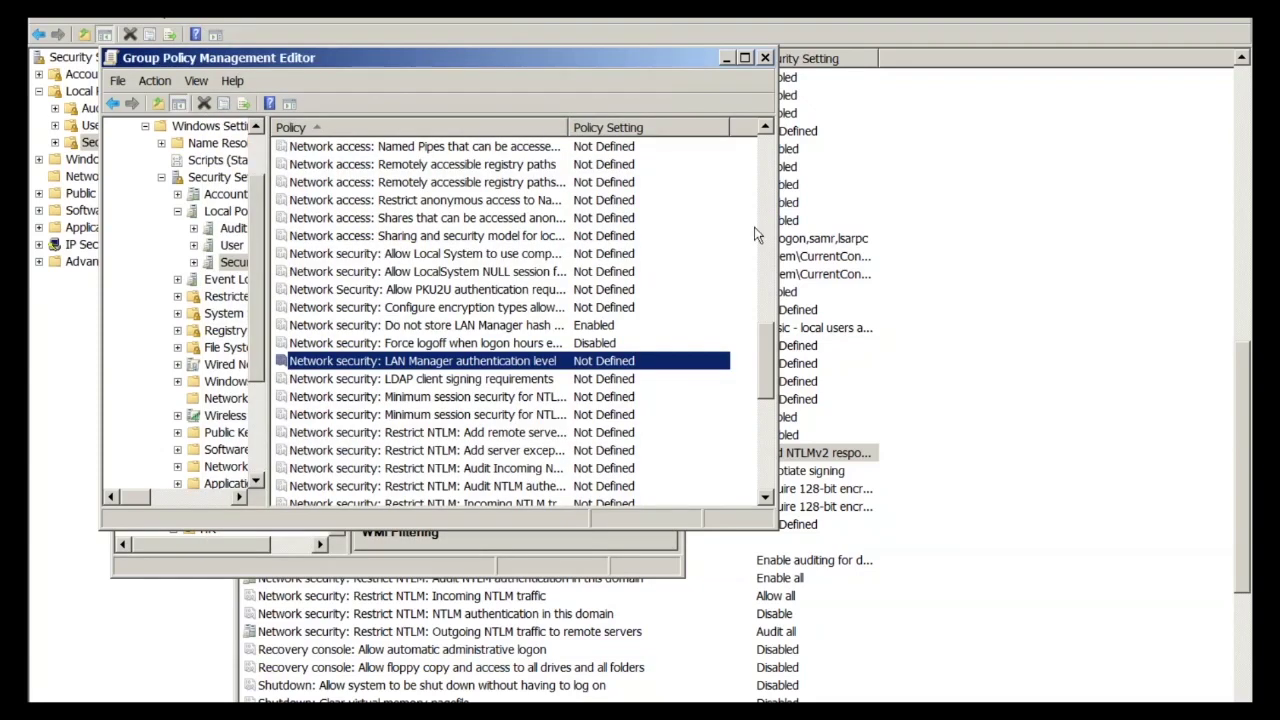
{"action": "left_click", "coordinate": [765, 60]}
{"action": "left_click", "coordinate": [672, 120]}
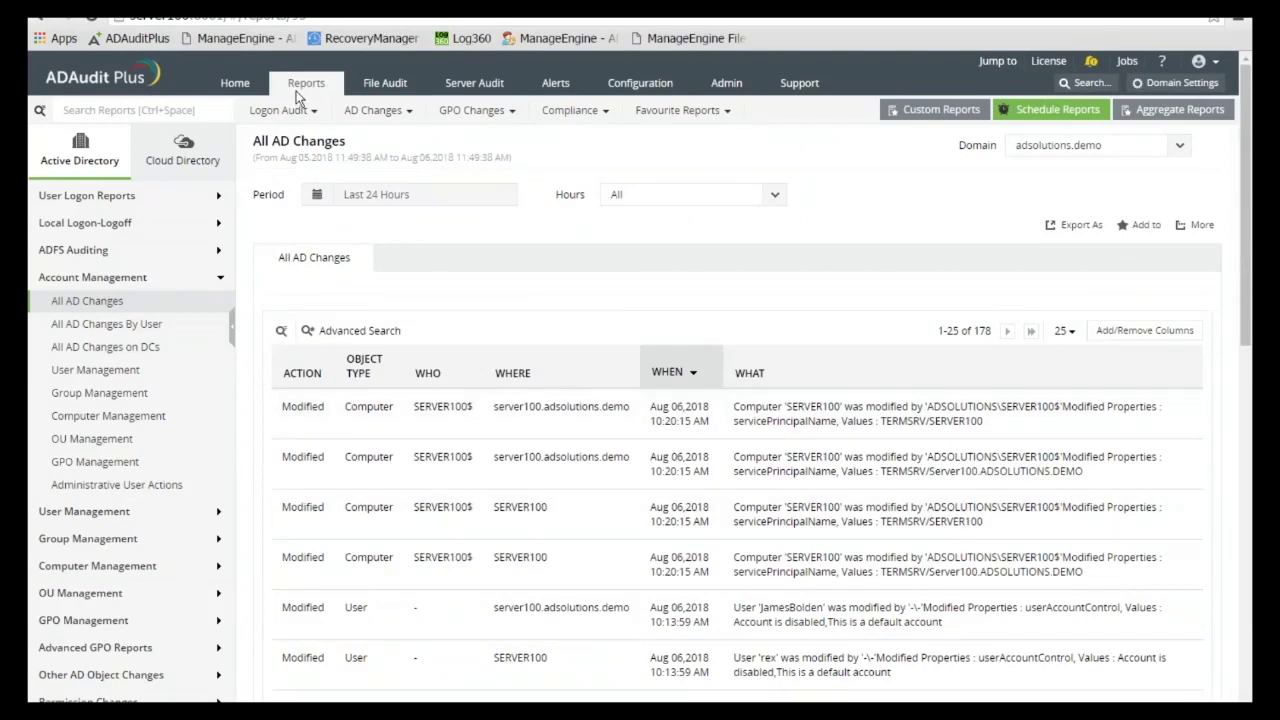
- In ADAudit Plus, open the User Logon Activity report and set its period to the last 6 months
{"action": "left_click", "coordinate": [111, 200]}
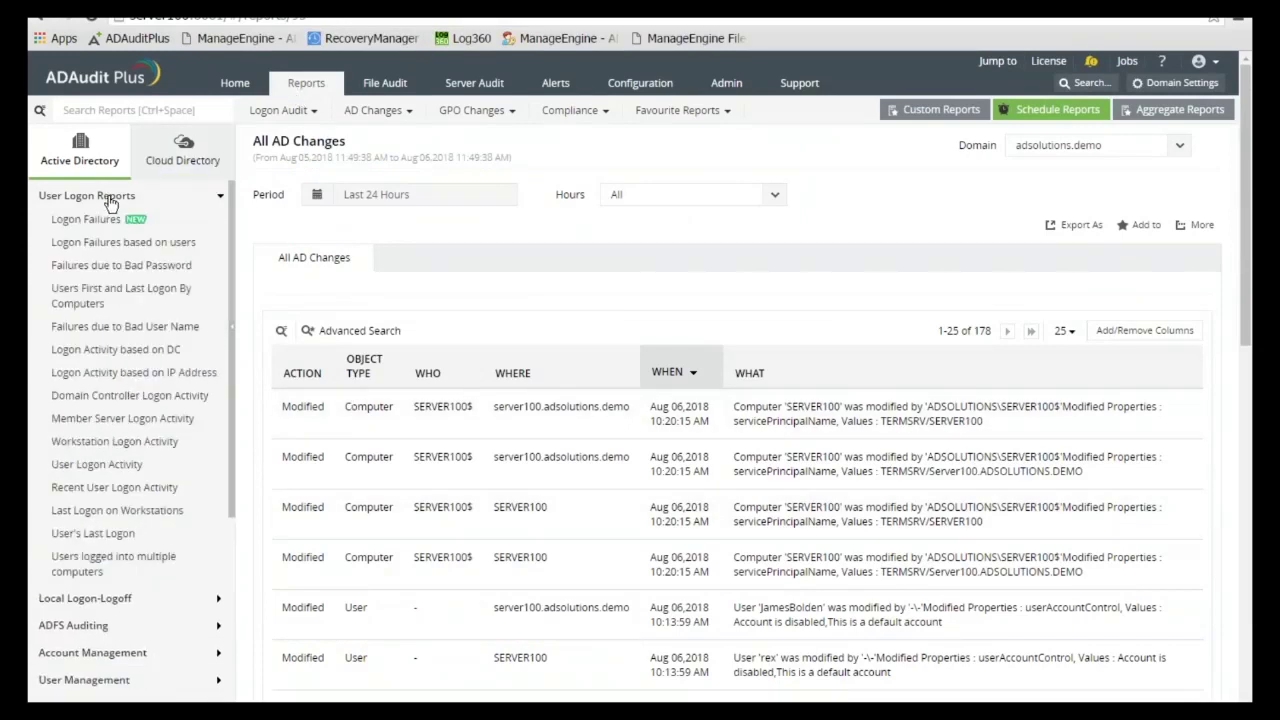
{"action": "left_click", "coordinate": [113, 472]}
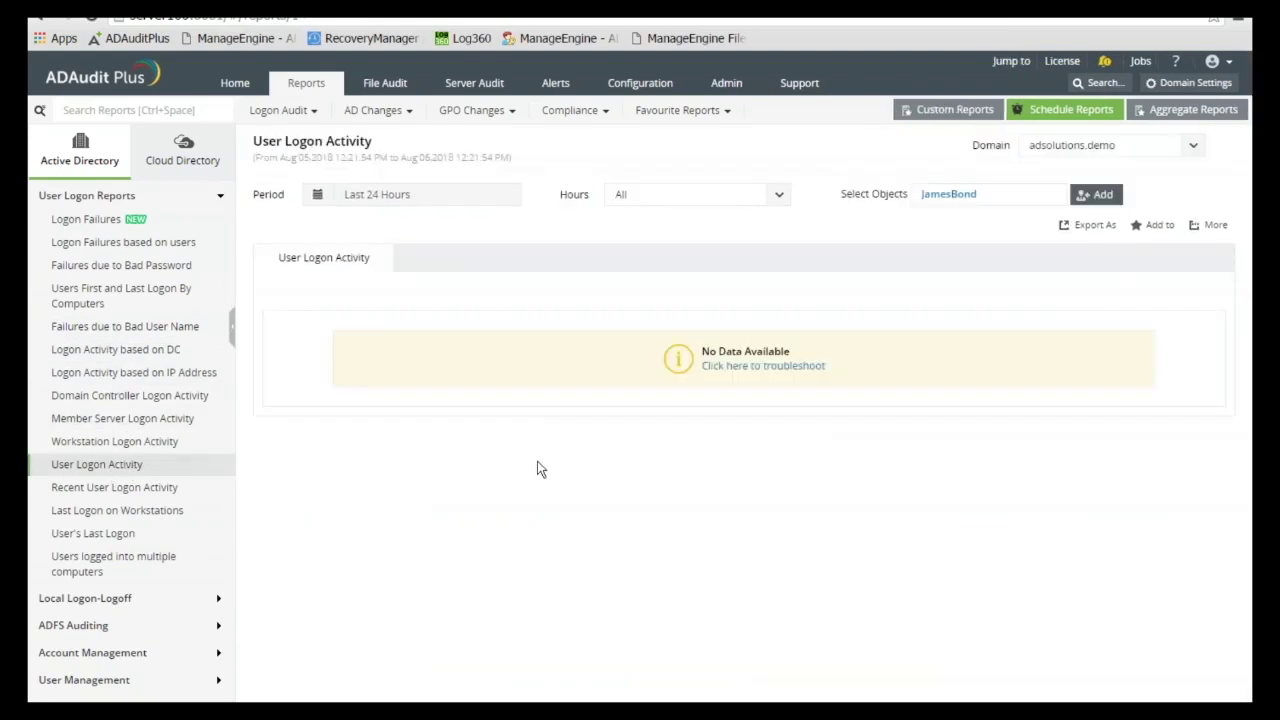
{"action": "left_click", "coordinate": [373, 196]}
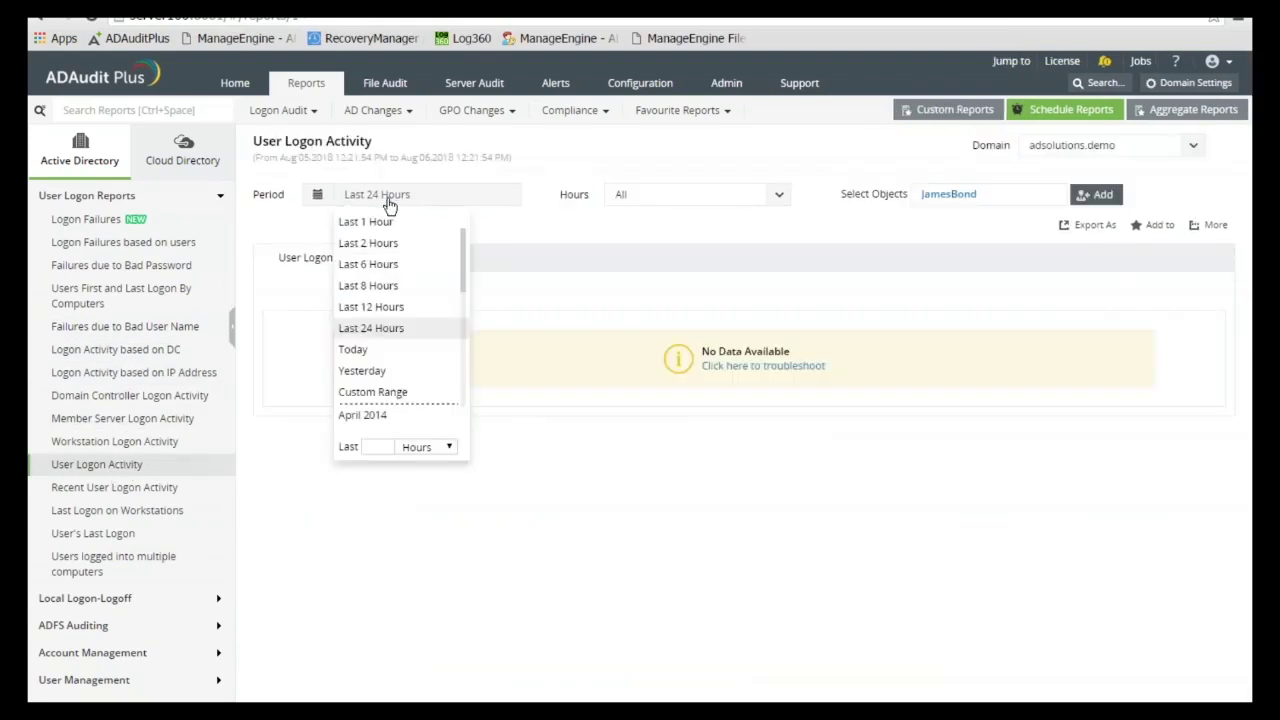
{"action": "left_click", "coordinate": [370, 447]}
{"action": "type", "text": "6"}
{"action": "left_click", "coordinate": [447, 447]}
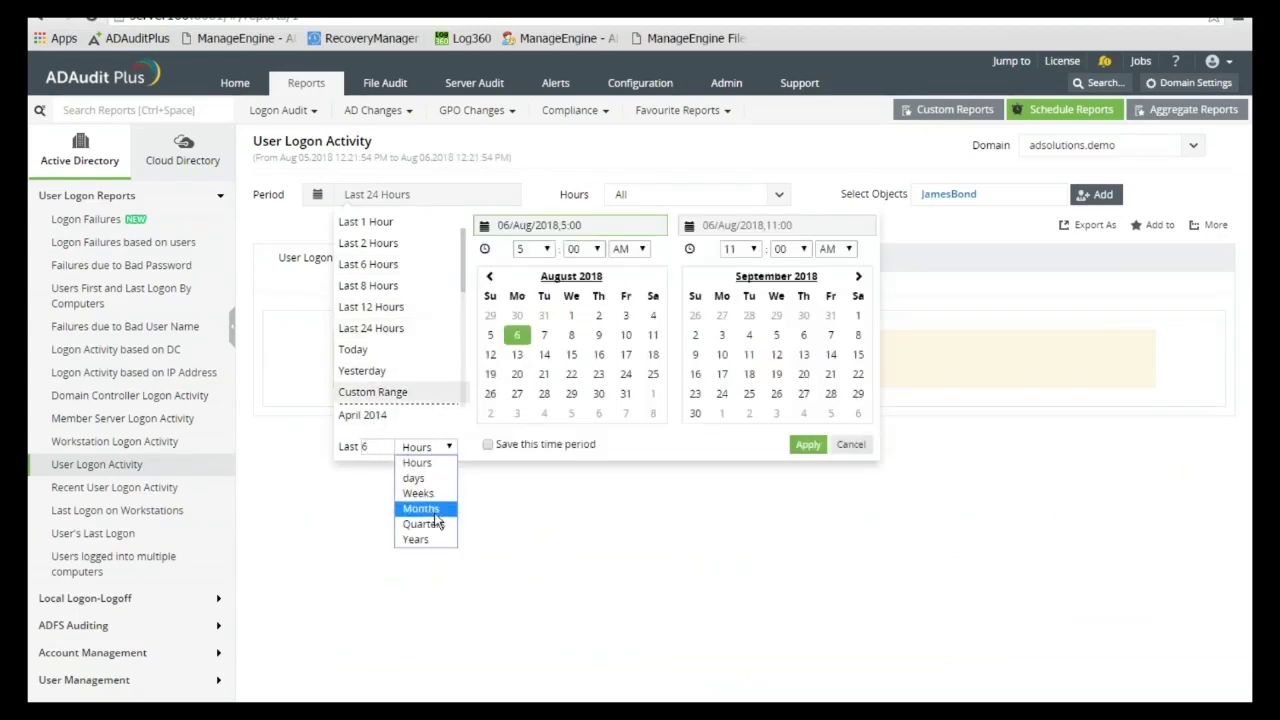
{"action": "left_click", "coordinate": [808, 445]}
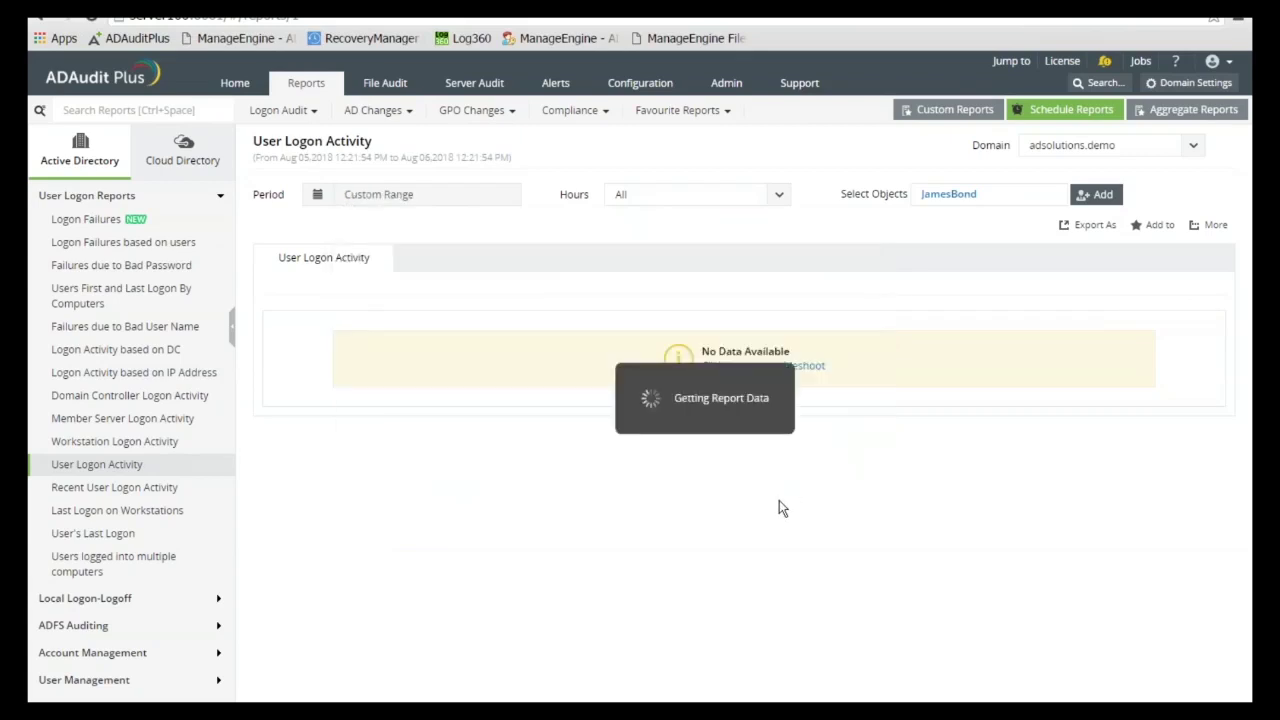
- Set the User Logon Activity report's period to the last 12 months, keeping the selected user object
{"action": "left_click", "coordinate": [380, 196]}
{"action": "left_click", "coordinate": [375, 447]}
{"action": "type", "text": "12"}
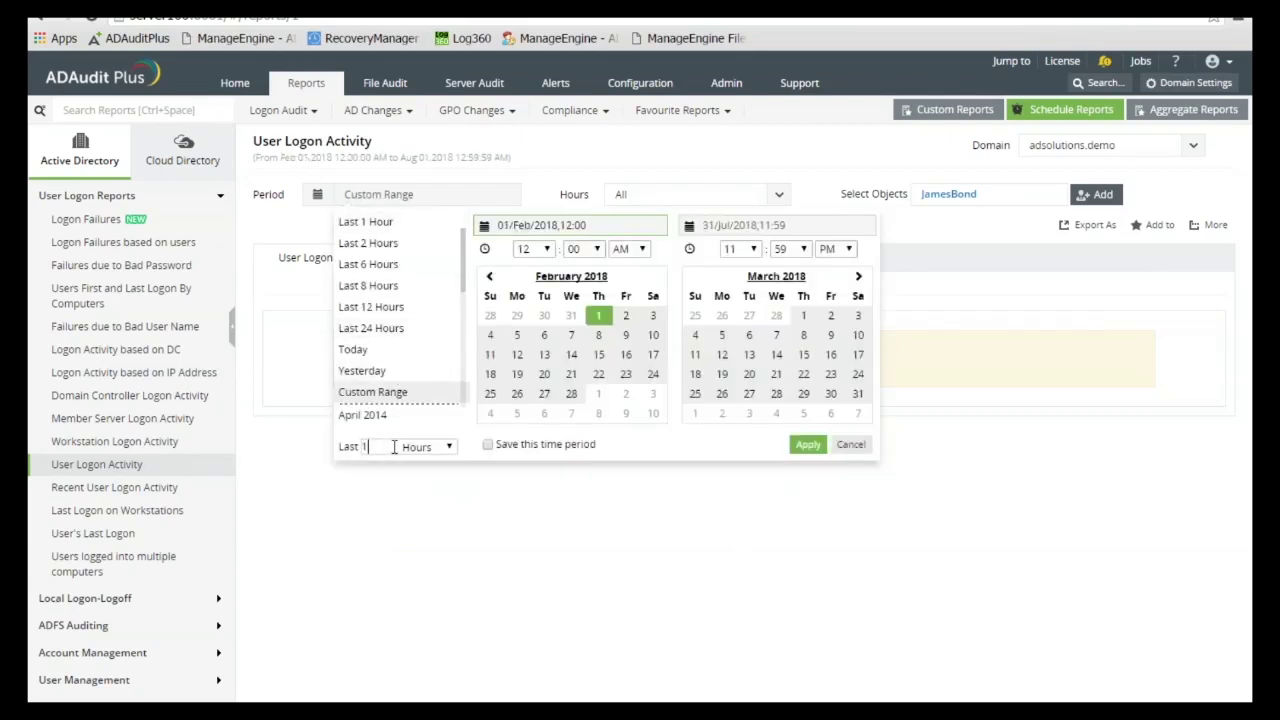
{"action": "left_click", "coordinate": [425, 447]}
{"action": "key", "text": "Escape"}
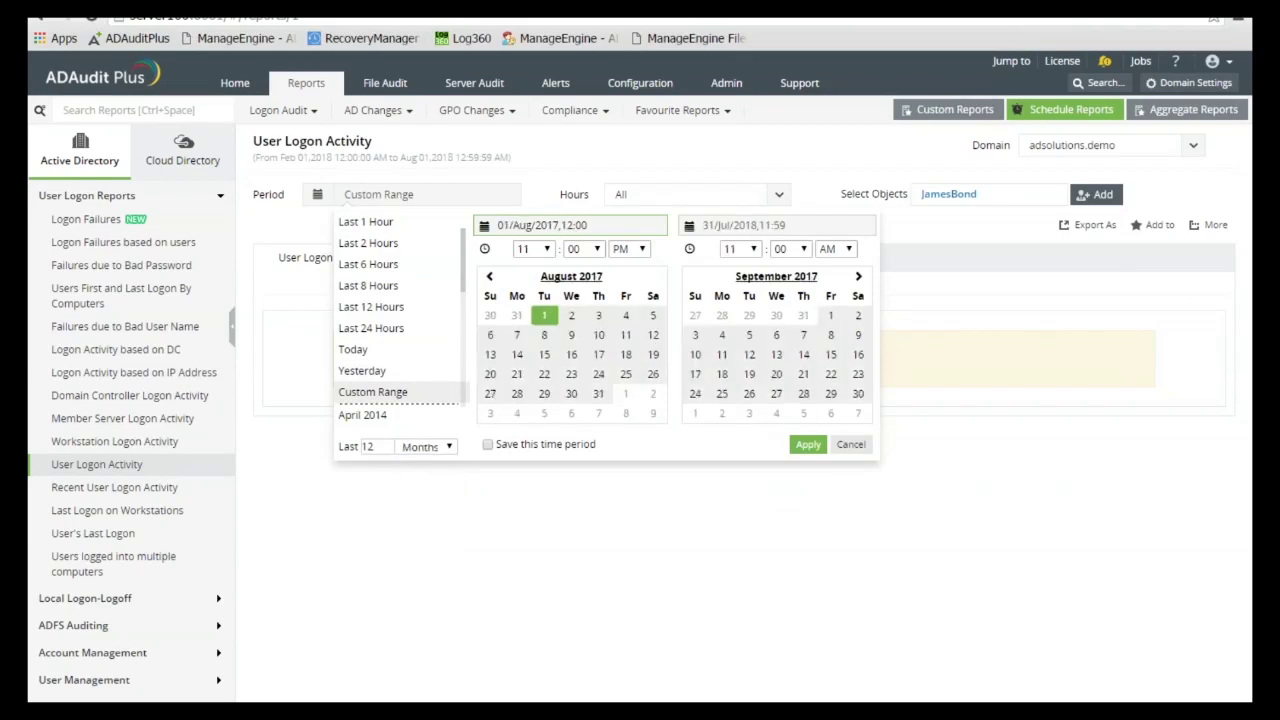
{"action": "left_click", "coordinate": [806, 444]}
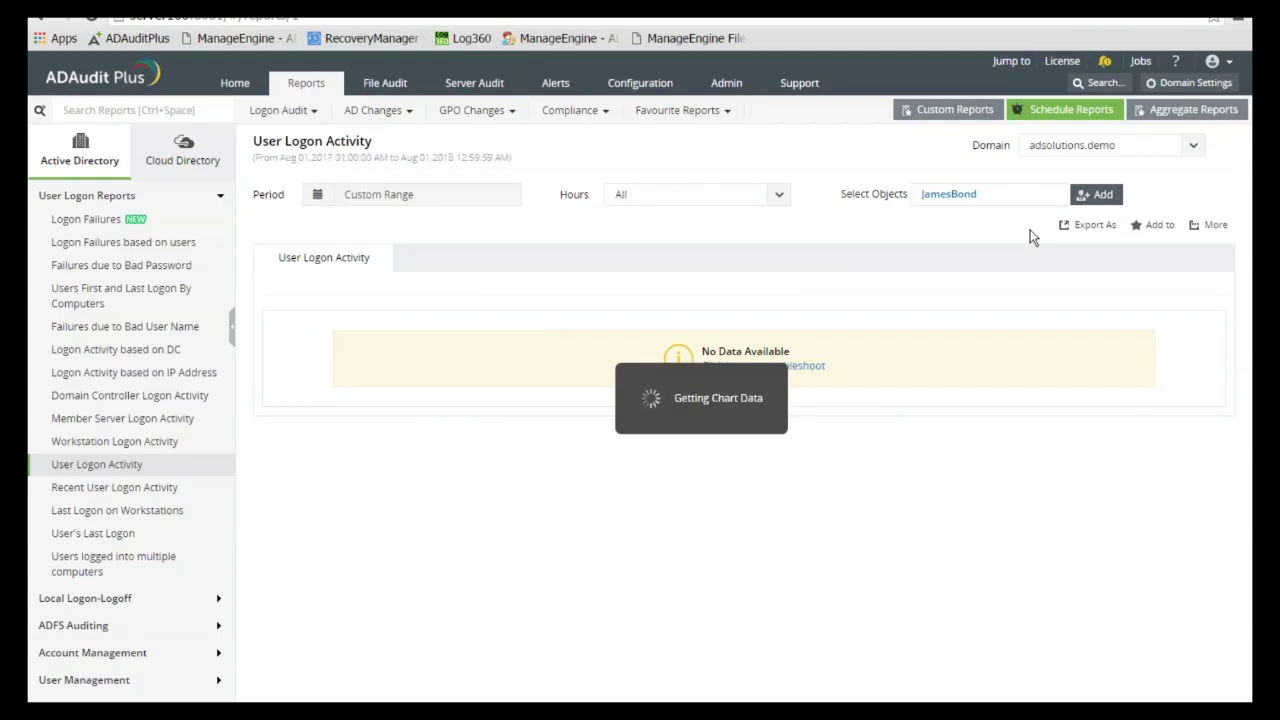
{"action": "left_click", "coordinate": [1097, 195]}
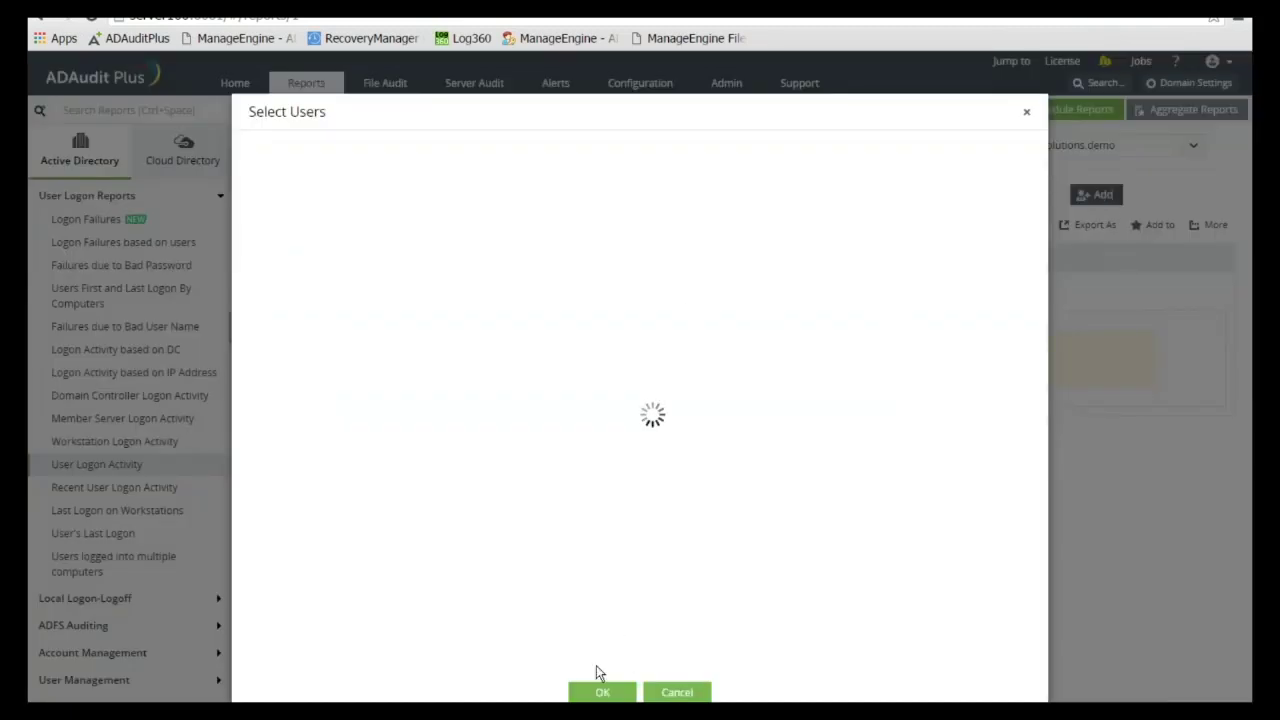
{"action": "left_click", "coordinate": [677, 692]}
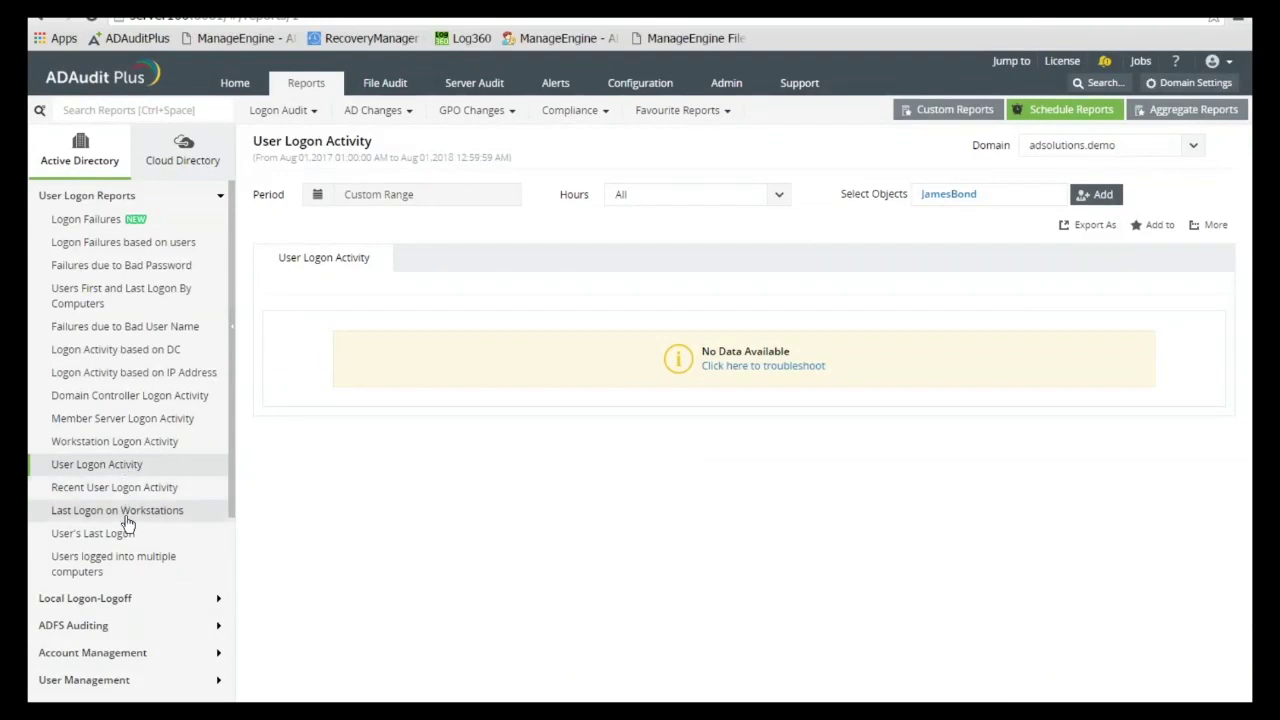
- Open the Logon Activity based on DC report and add the Logon Service column to its table
{"action": "left_click", "coordinate": [130, 350]}
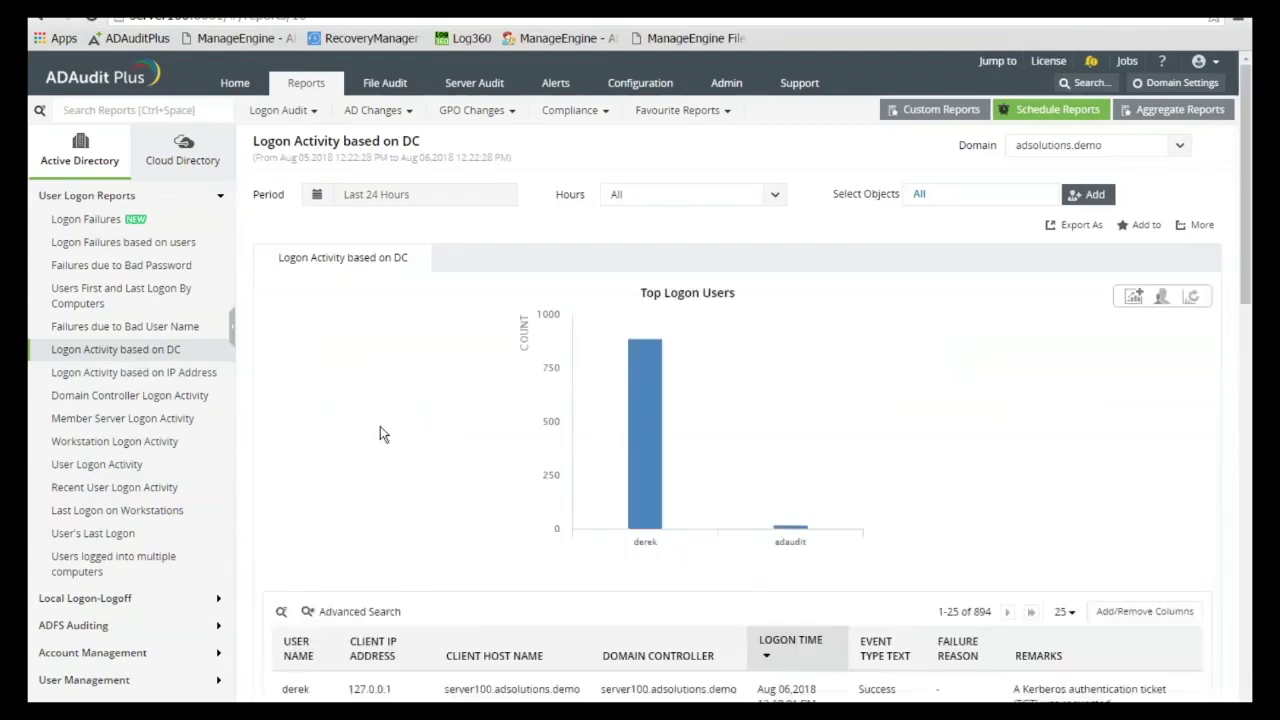
{"action": "scroll", "coordinate": [380, 426], "scroll_direction": "down", "scroll_amount": 3}
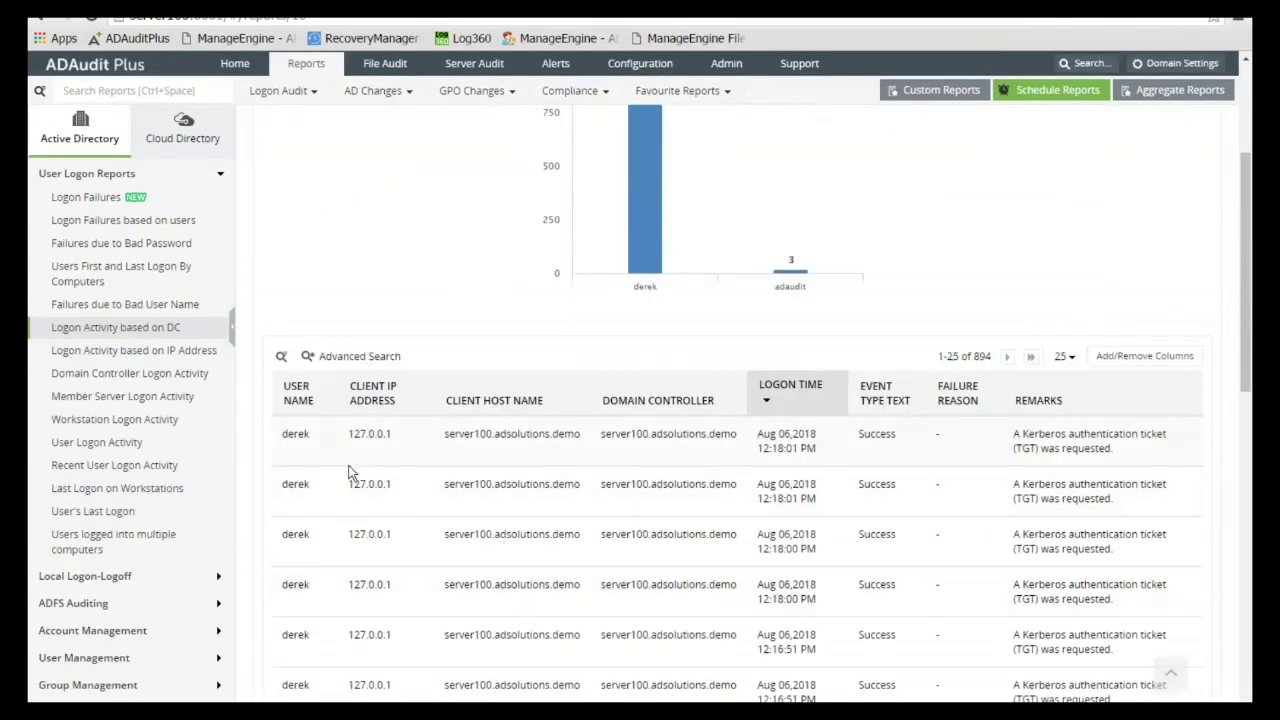
{"action": "left_click", "coordinate": [1136, 362]}
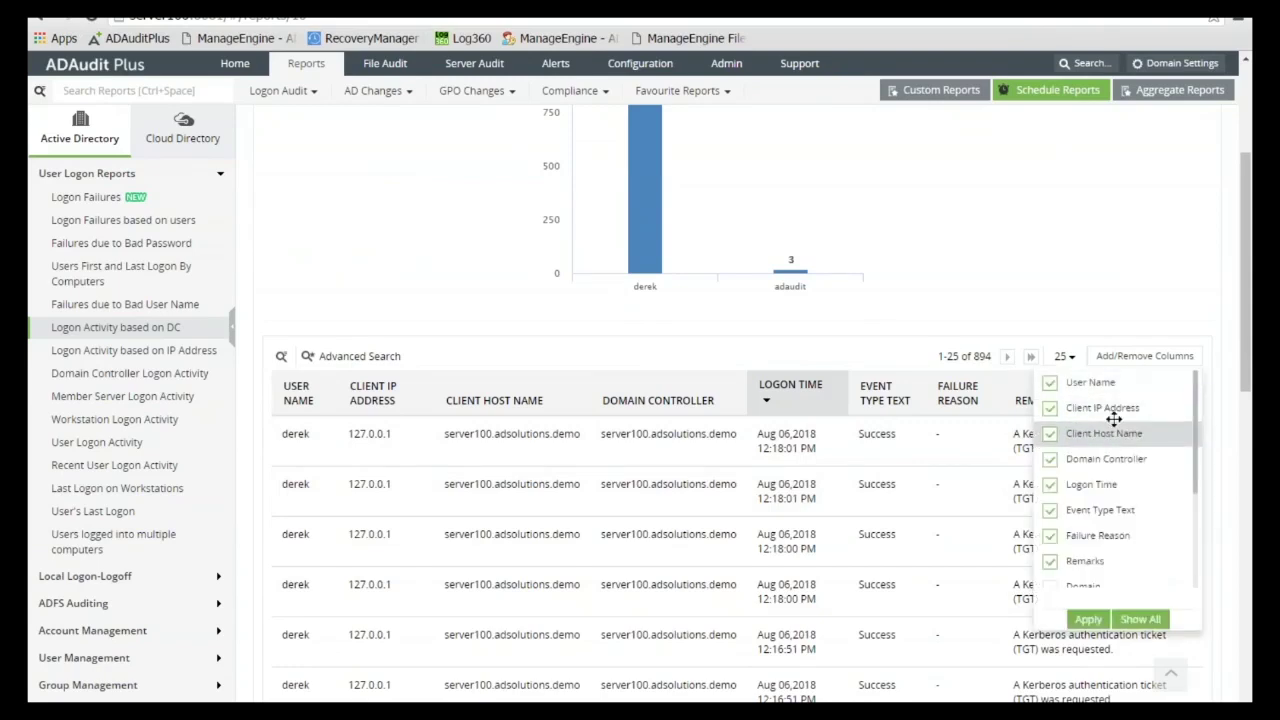
{"action": "left_click_drag", "start_coordinate": [1200, 428], "coordinate": [1181, 504]}
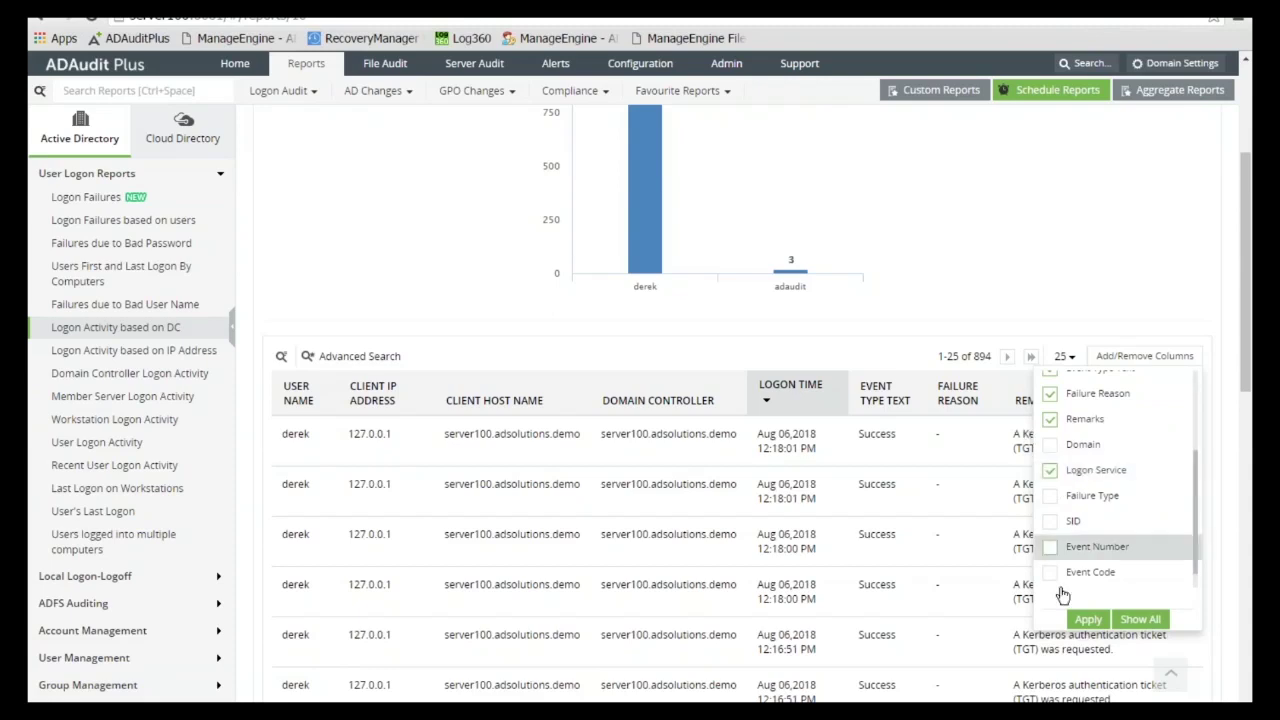
{"action": "left_click", "coordinate": [1088, 619]}
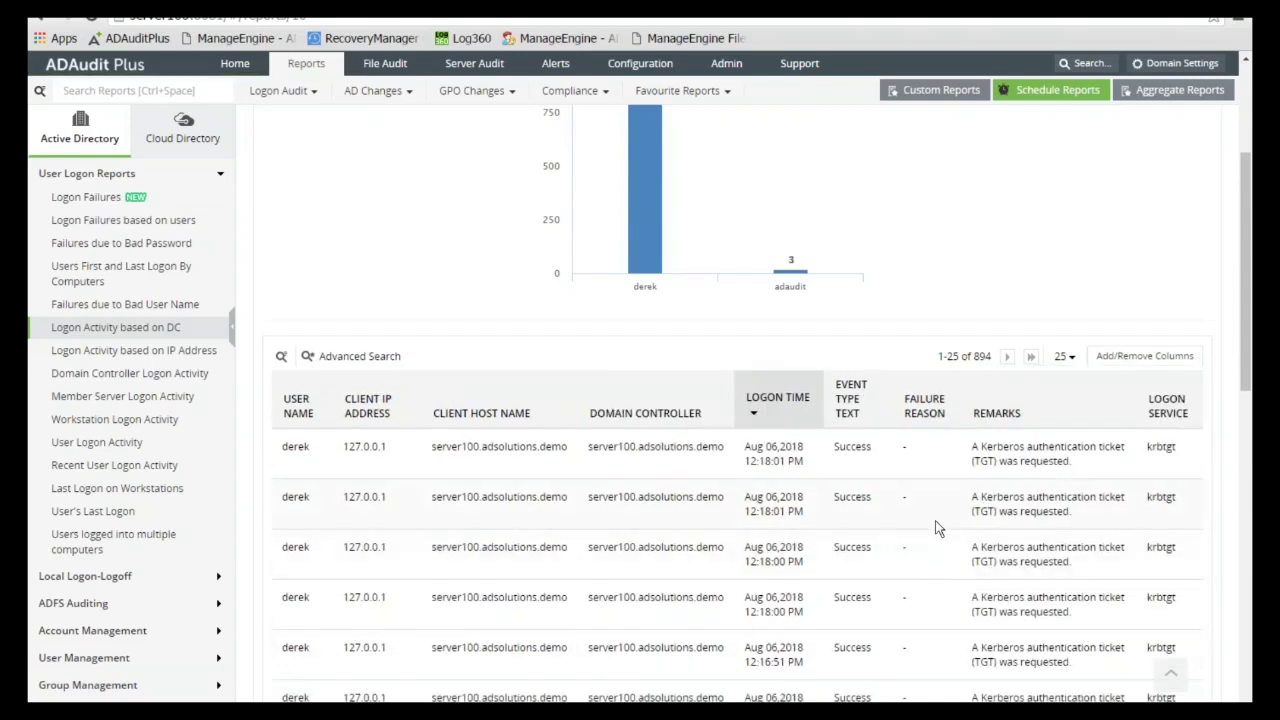
- Examine the Remarks and Logon Service values of the Logon Activity based on DC entries to see which authentication was used
{"action": "left_click_drag", "start_coordinate": [1247, 366], "coordinate": [1238, 690]}
{"action": "left_click", "coordinate": [1170, 670]}
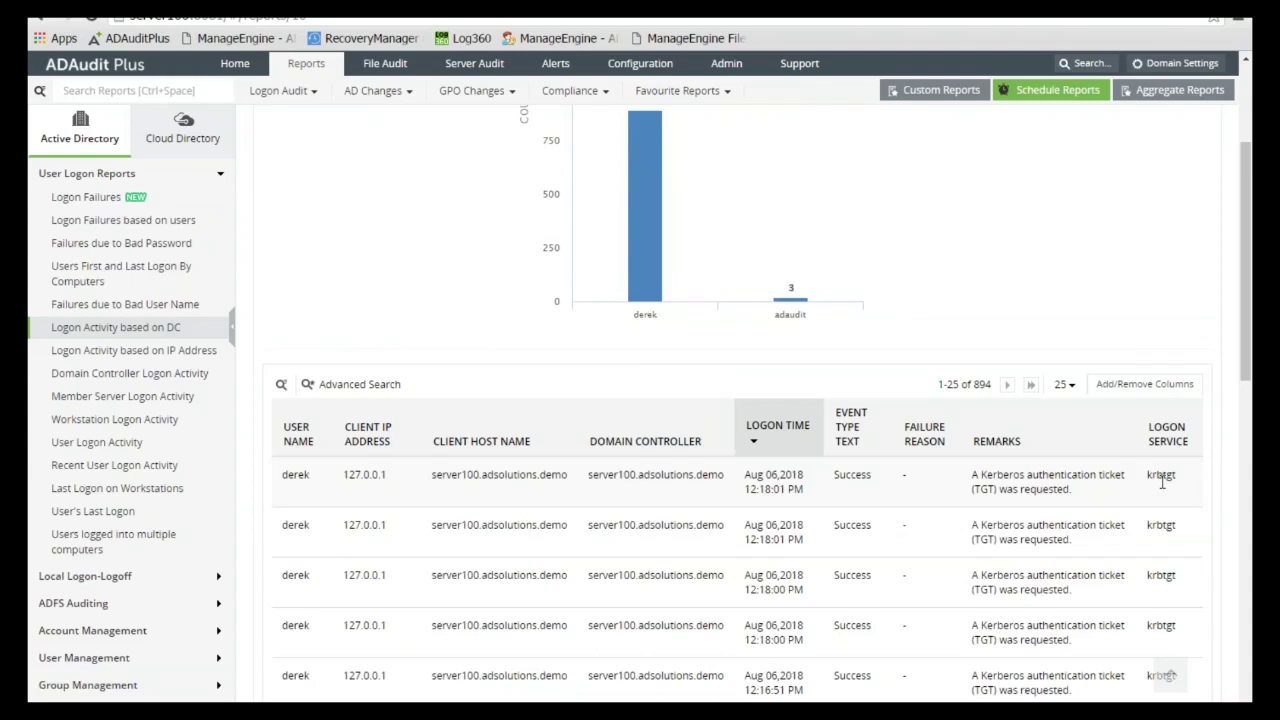
{"action": "scroll", "coordinate": [1162, 482], "scroll_direction": "up", "scroll_amount": 1}
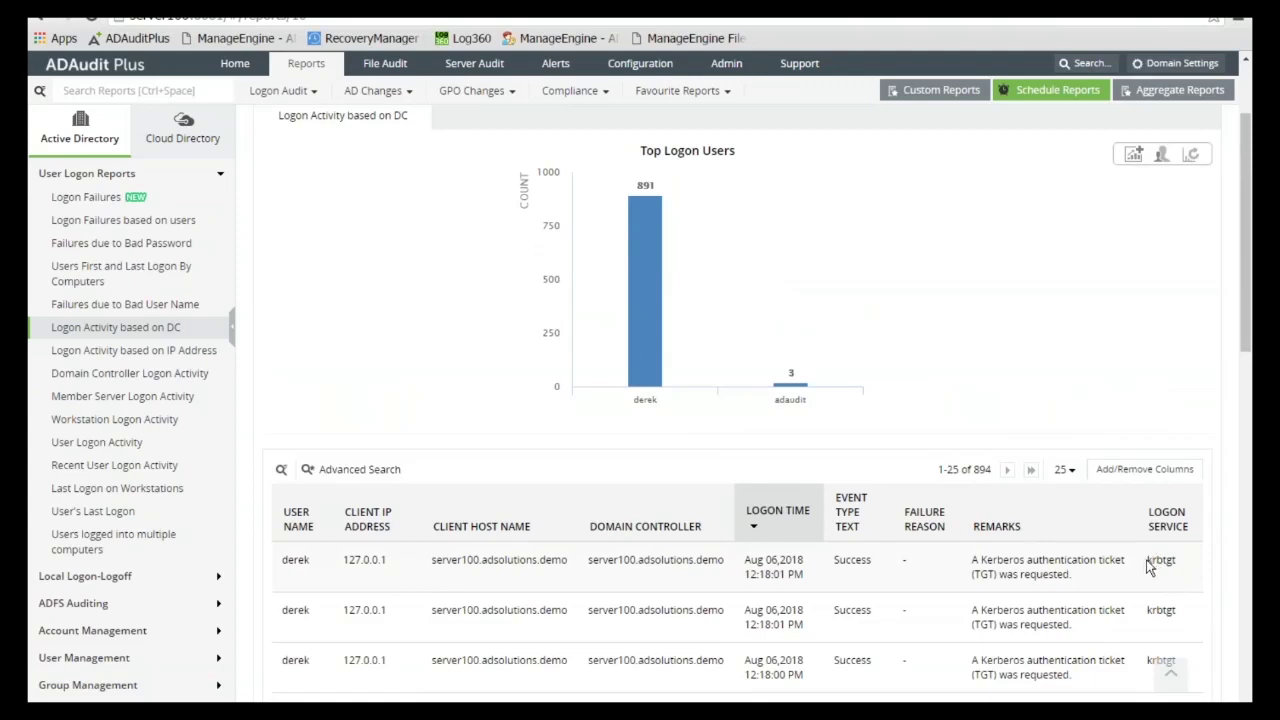
{"action": "left_click_drag", "start_coordinate": [1149, 566], "coordinate": [1177, 562]}
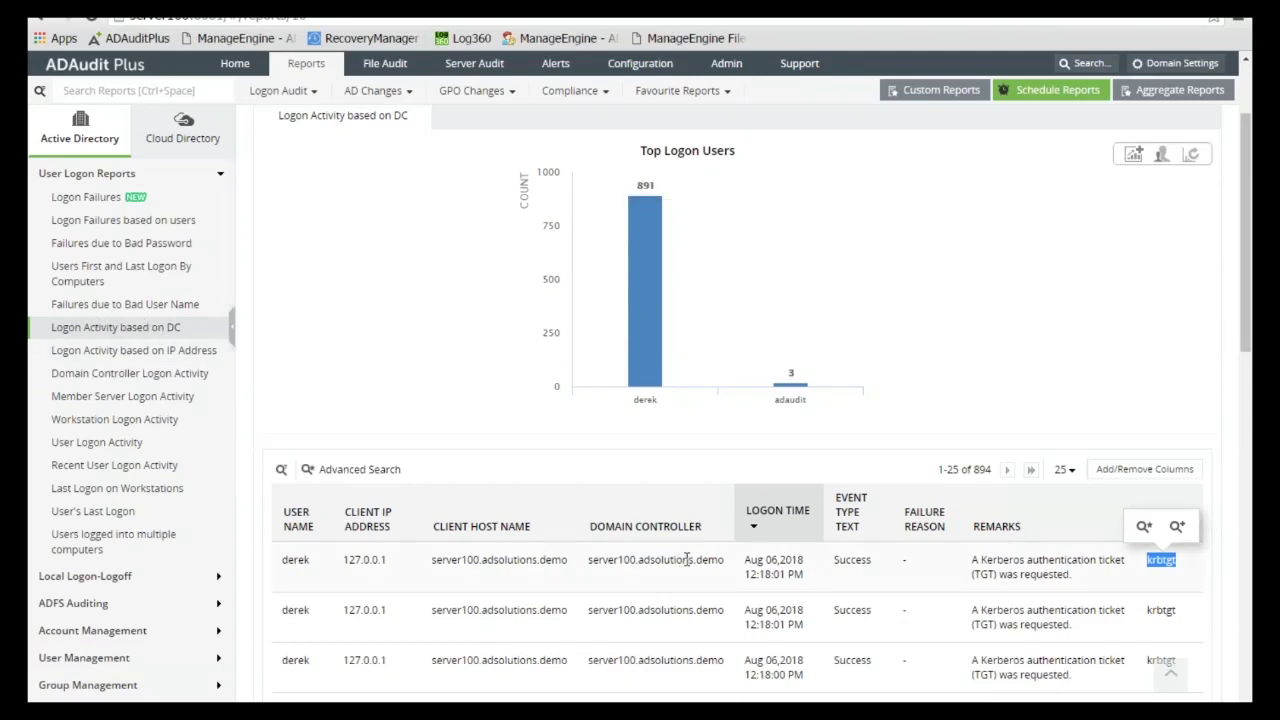
{"action": "scroll", "coordinate": [687, 560], "scroll_direction": "down", "scroll_amount": 5}
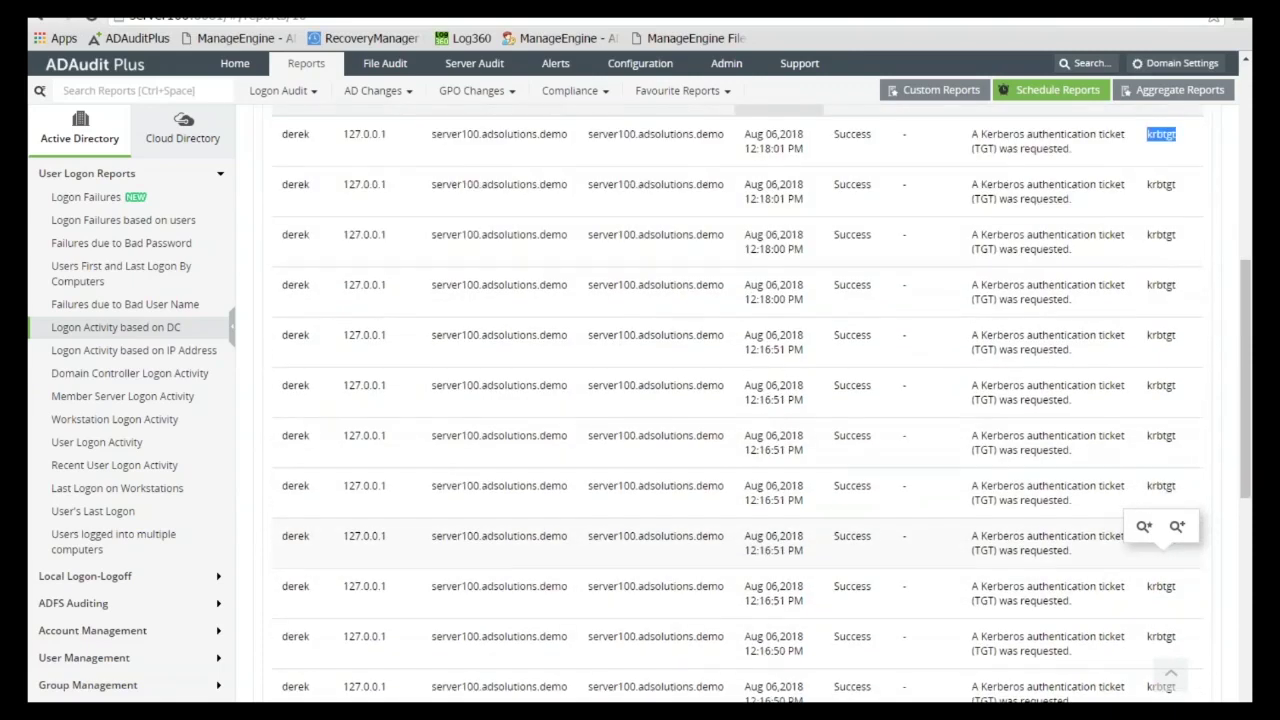
{"action": "scroll", "coordinate": [687, 560], "scroll_direction": "down", "scroll_amount": 2}
{"action": "scroll", "coordinate": [687, 560], "scroll_direction": "up", "scroll_amount": 8}
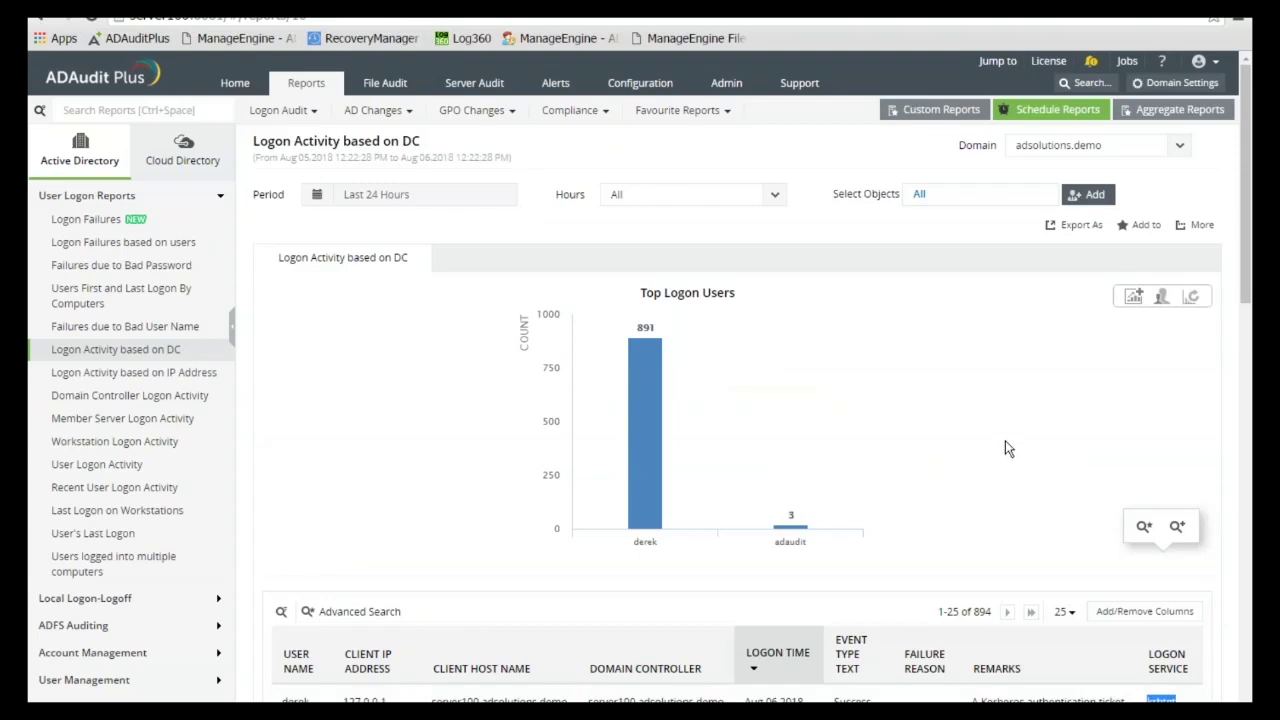
{"action": "mouse_move", "coordinate": [400, 5]}
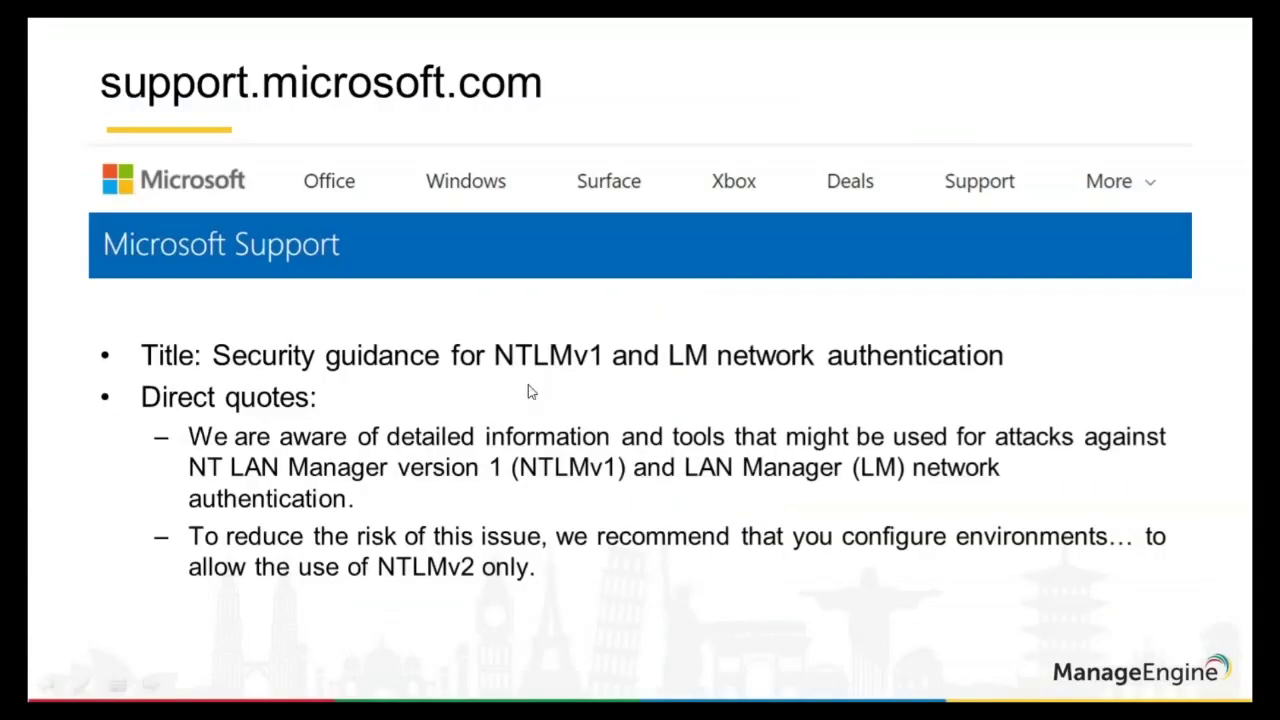
{"action": "key", "text": "Right"}
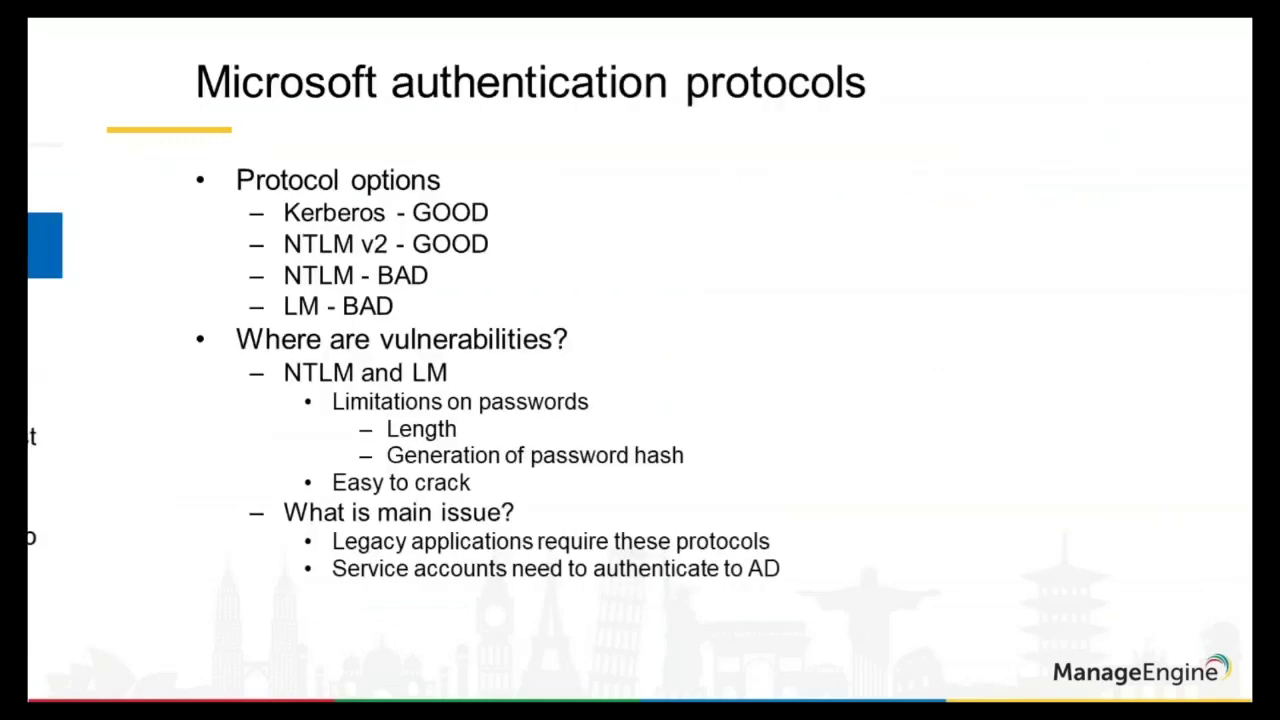
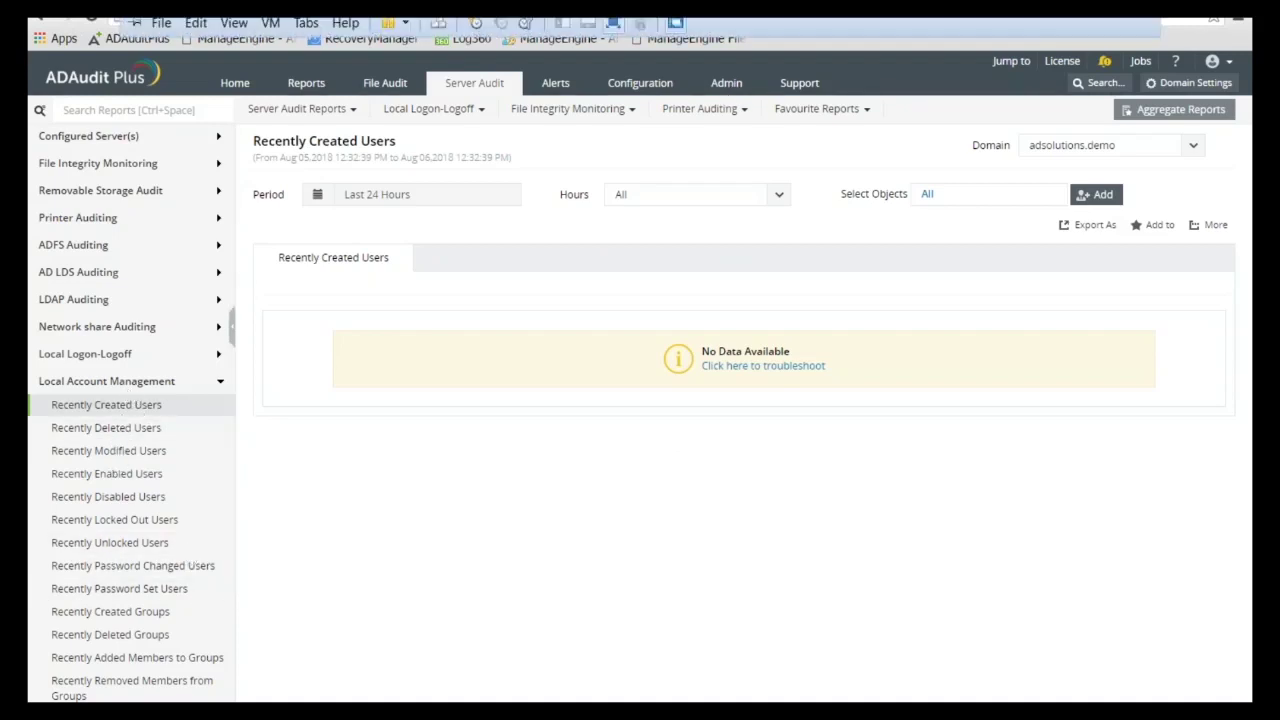
{"action": "key", "text": "alt+Tab"}
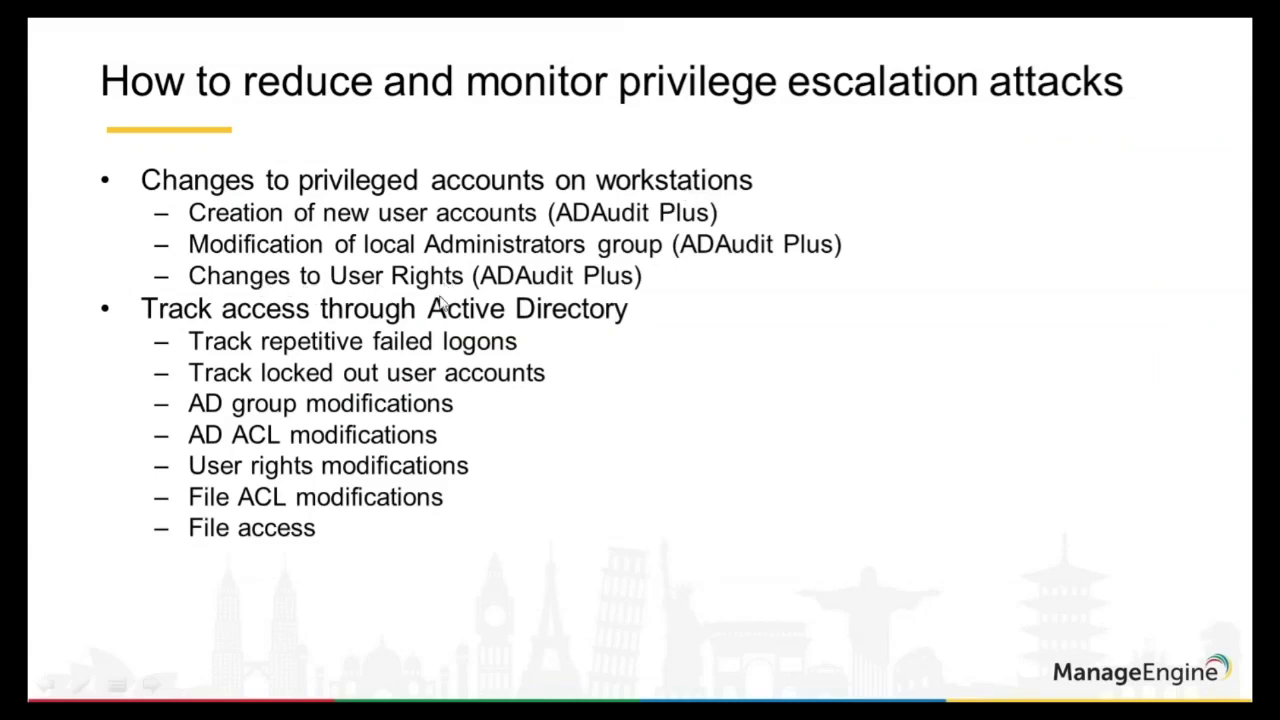
{"action": "key", "text": "super"}
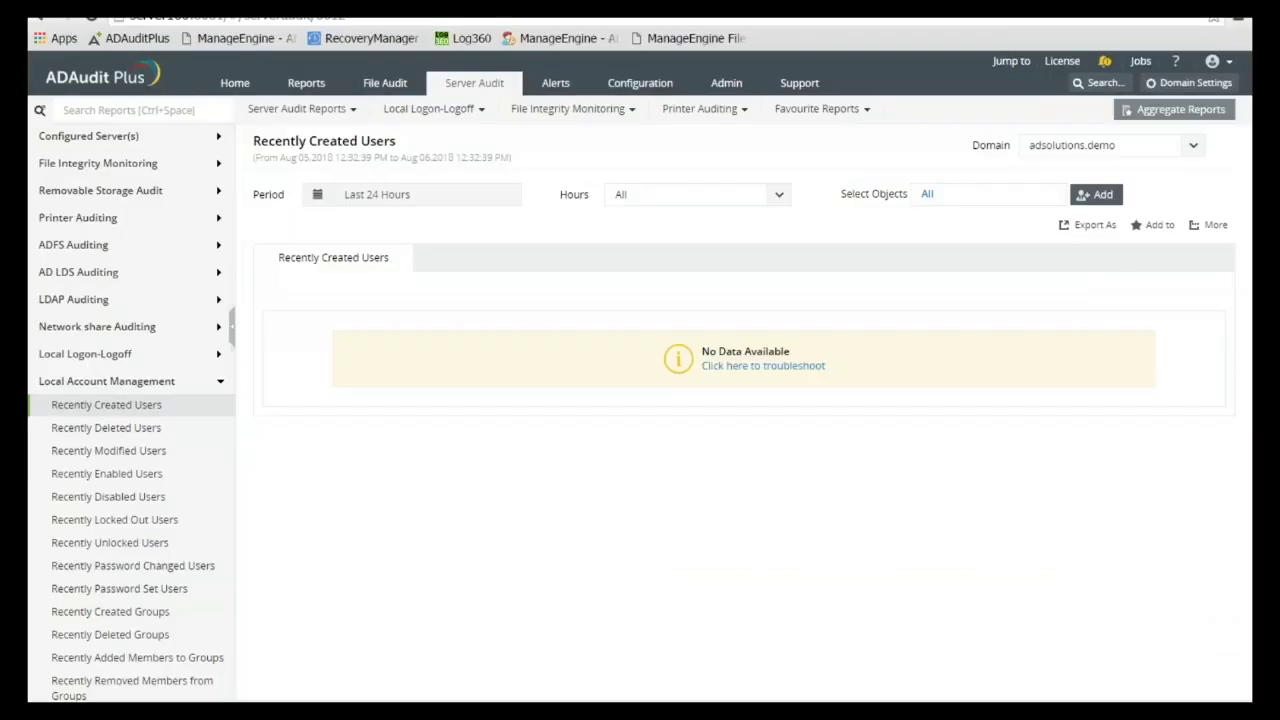
- Open the local security policy console with secpol.msc and display User Rights Assignment under Local Policies
{"action": "key", "text": "super"}
{"action": "type", "text": "secpol.msc"}
{"action": "key", "text": "Return"}
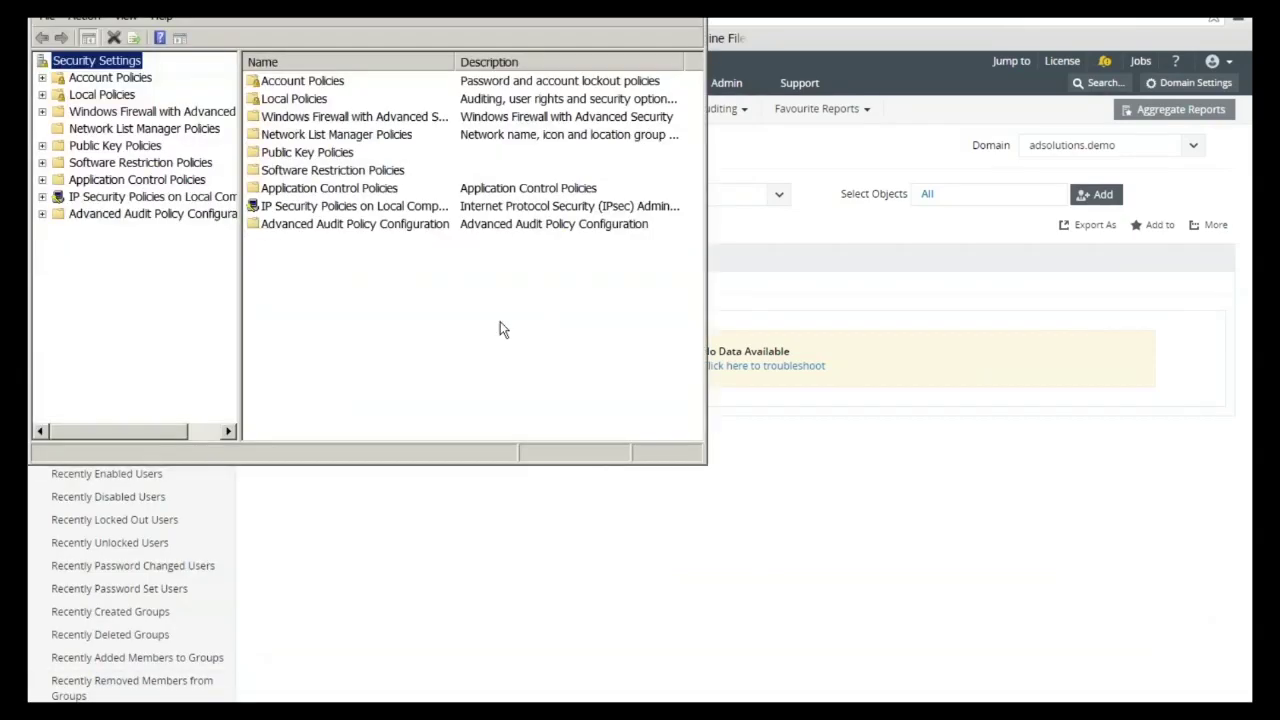
{"action": "left_click", "coordinate": [112, 96]}
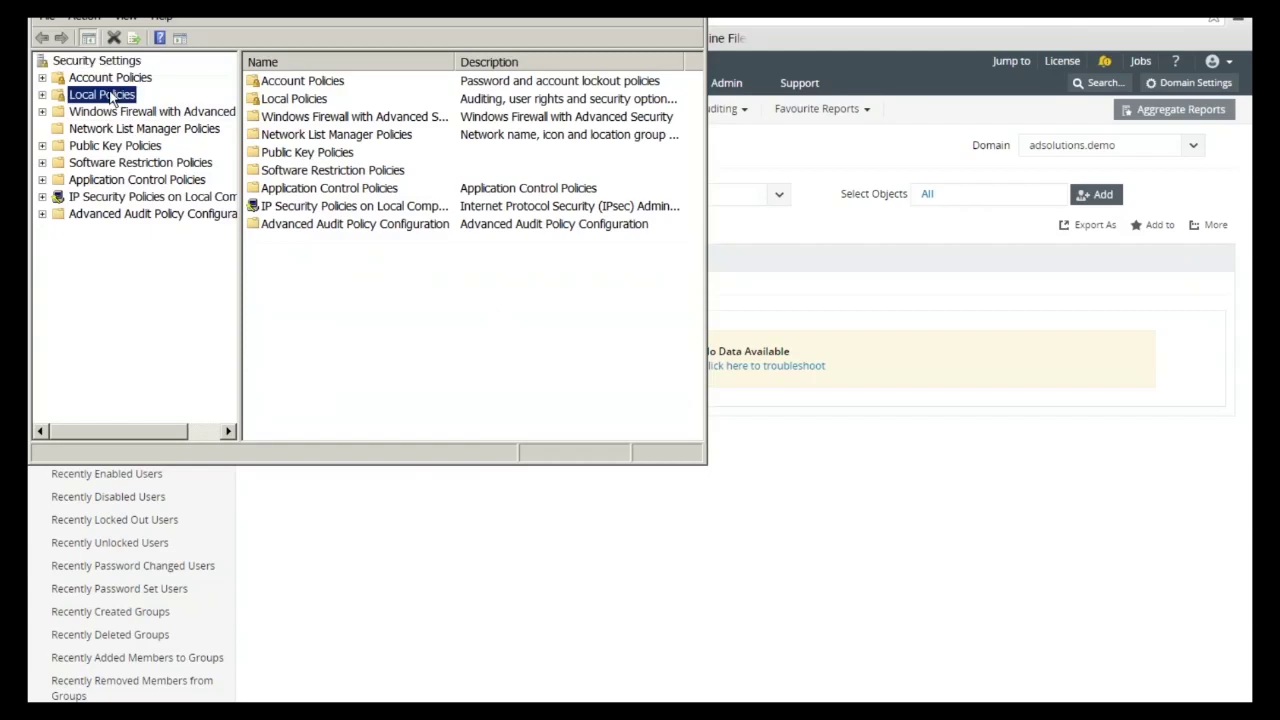
{"action": "double_click", "coordinate": [112, 96]}
{"action": "left_click", "coordinate": [124, 132]}
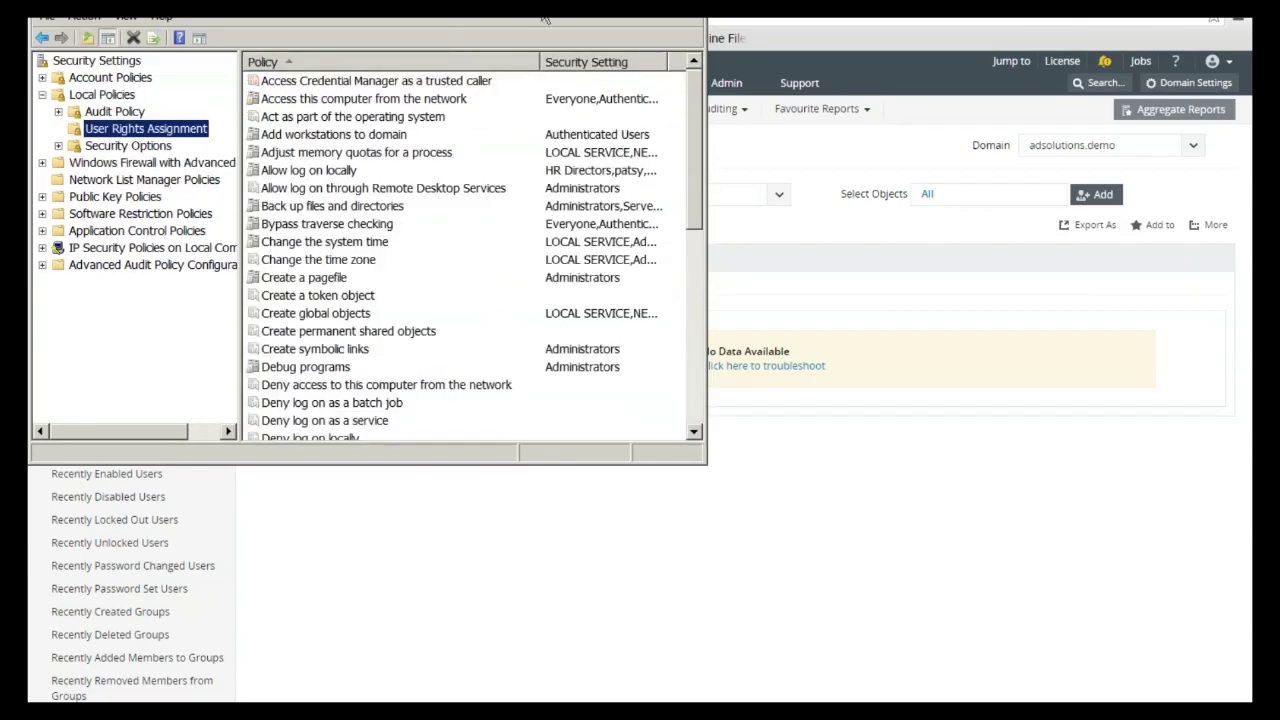
- Enlarge the user rights list and review who holds Back up files and directories, Restore files and directories, and Shut down the system
{"action": "key", "text": "super+Up"}
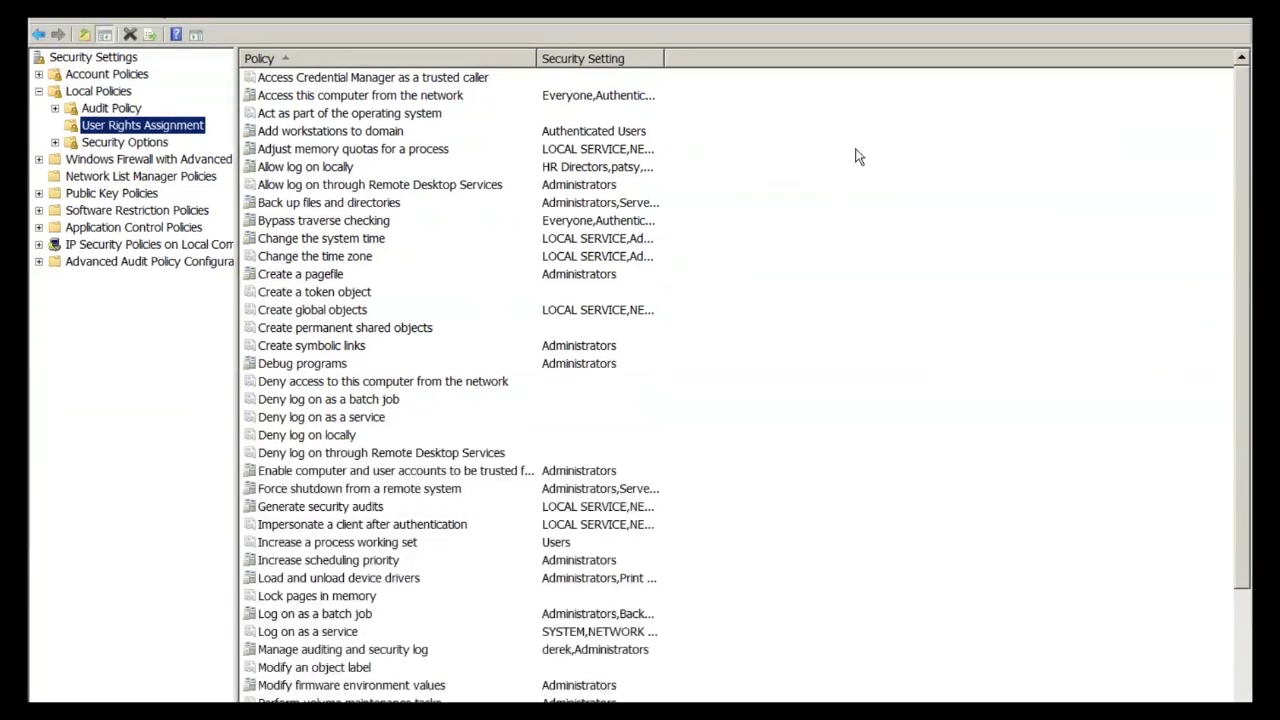
{"action": "left_click_drag", "start_coordinate": [1237, 114], "coordinate": [897, 57]}
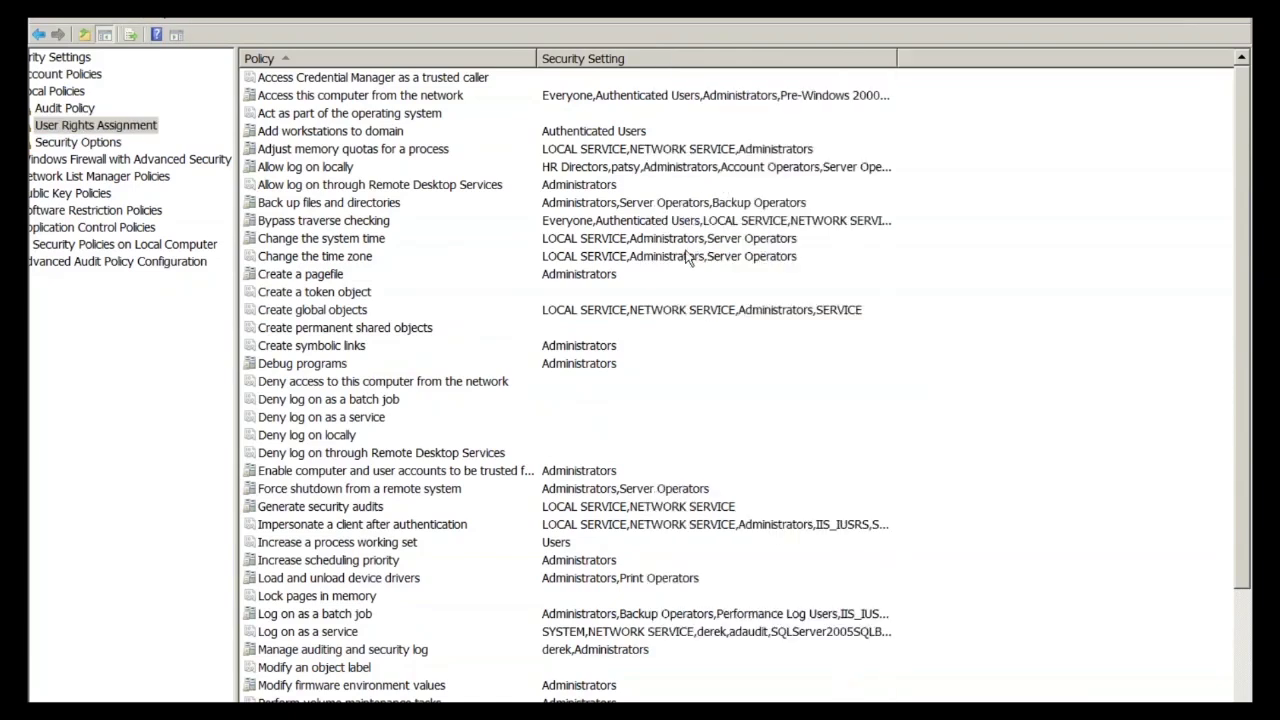
{"action": "left_click", "coordinate": [350, 204]}
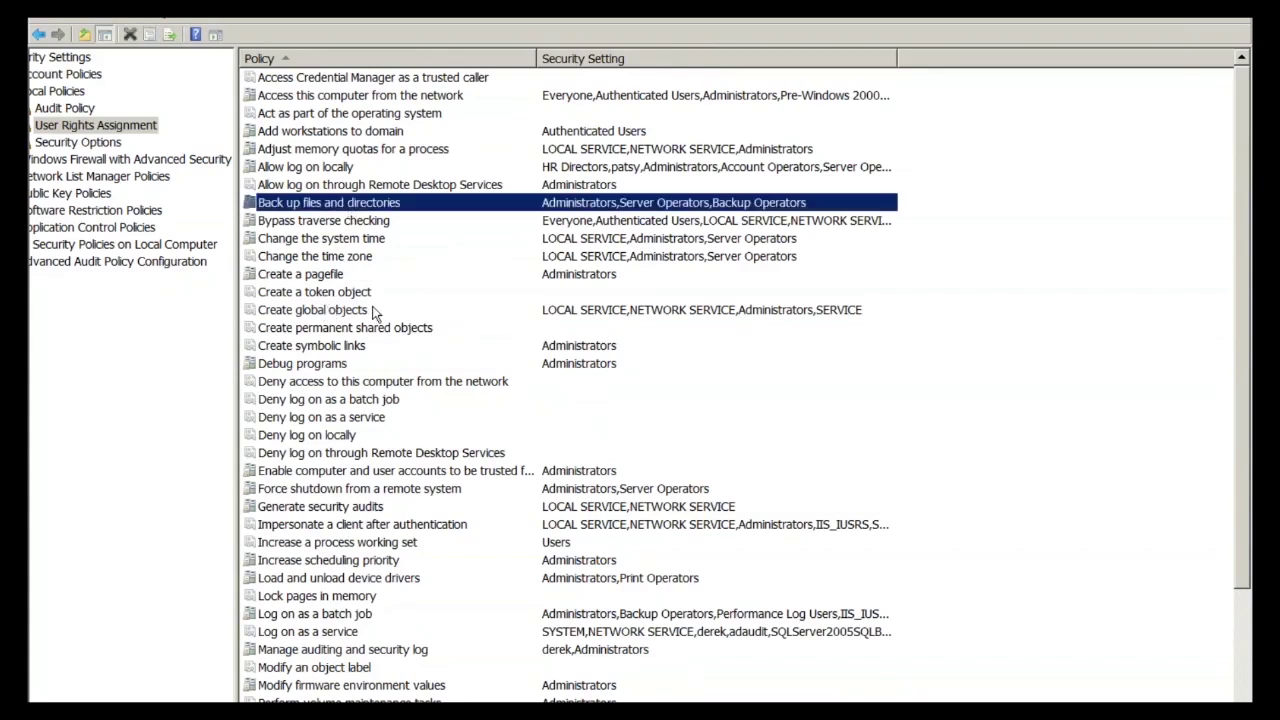
{"action": "scroll", "coordinate": [340, 310], "scroll_direction": "down", "scroll_amount": 3}
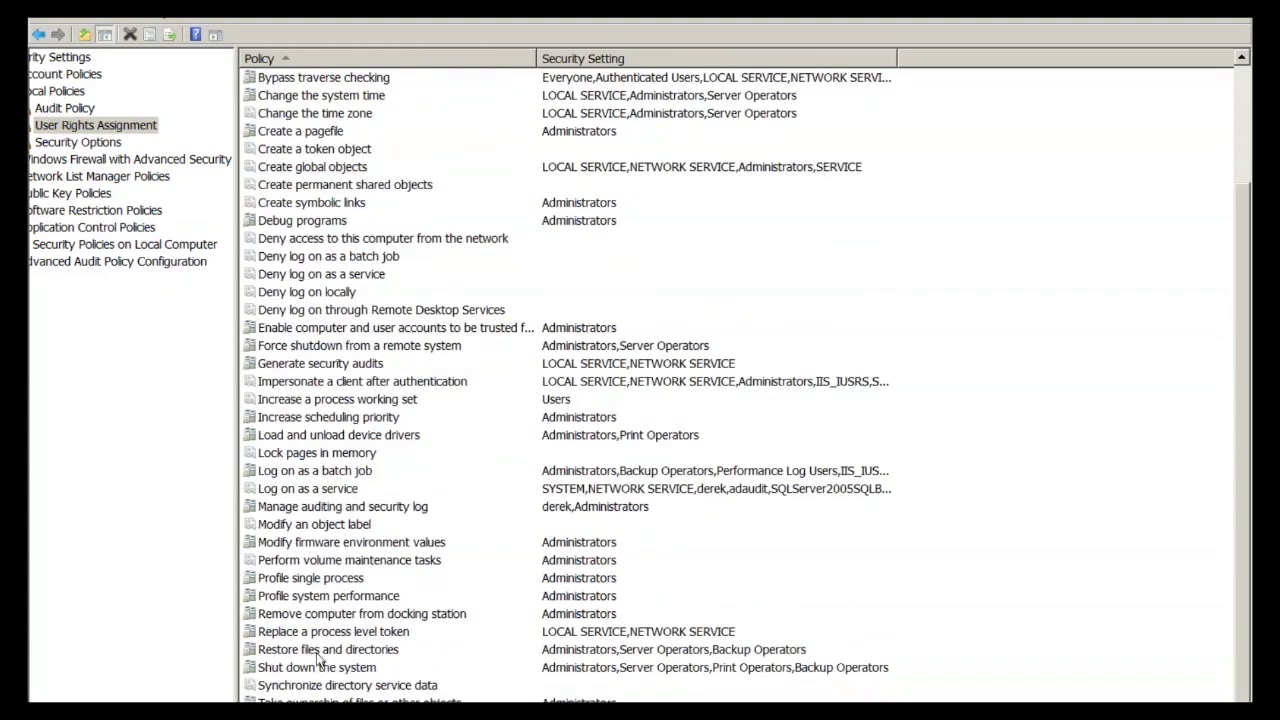
{"action": "left_click", "coordinate": [322, 655]}
{"action": "left_click", "coordinate": [334, 676]}
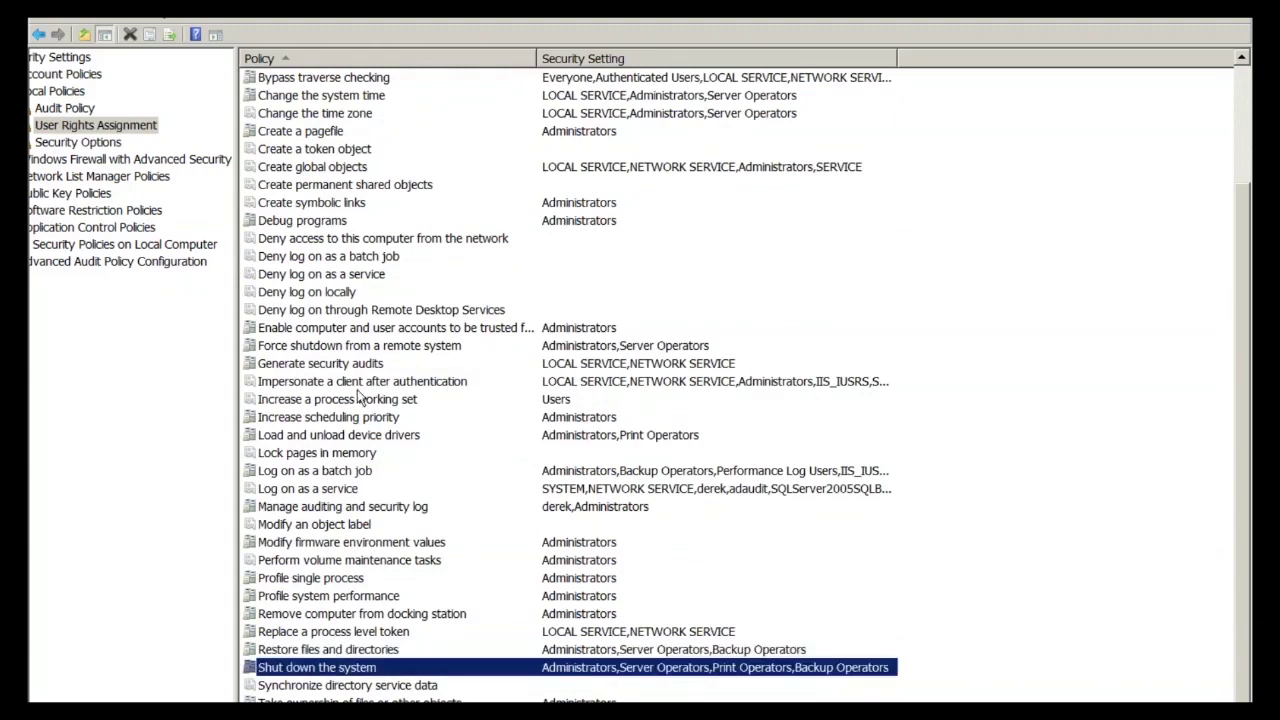
{"action": "scroll", "coordinate": [350, 408], "scroll_direction": "up", "scroll_amount": 3}
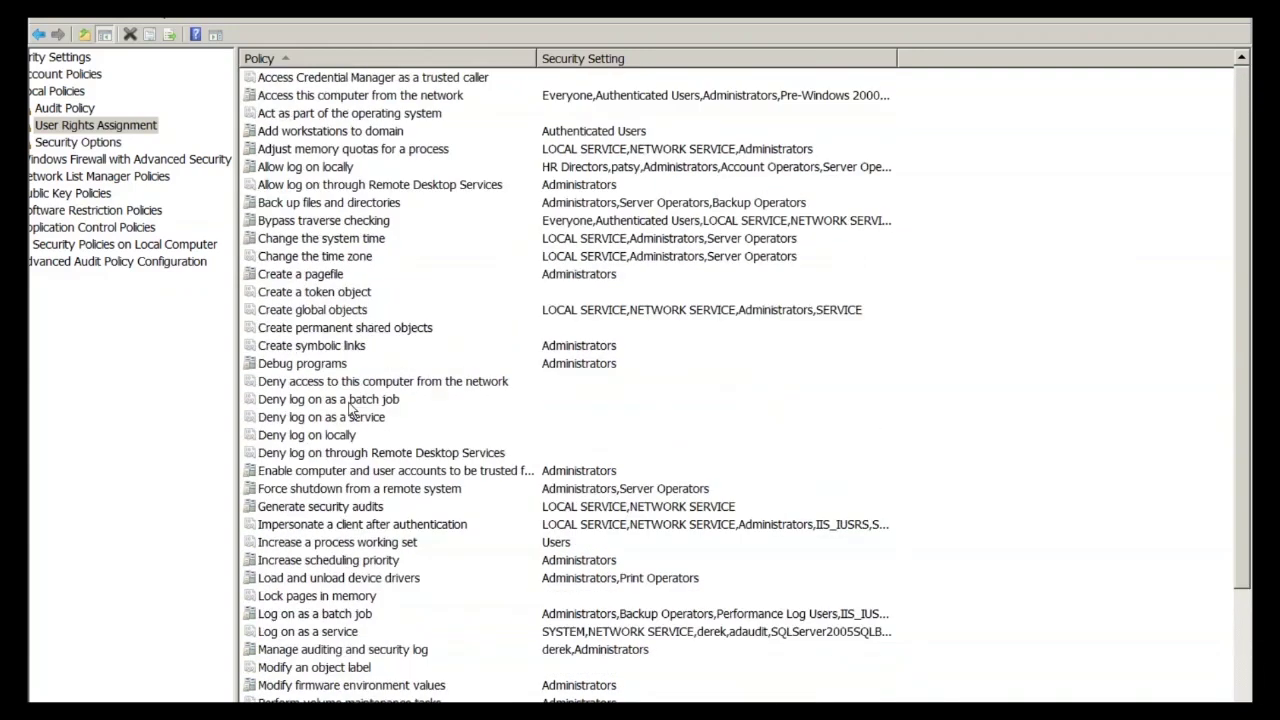
{"action": "left_click", "coordinate": [322, 297]}
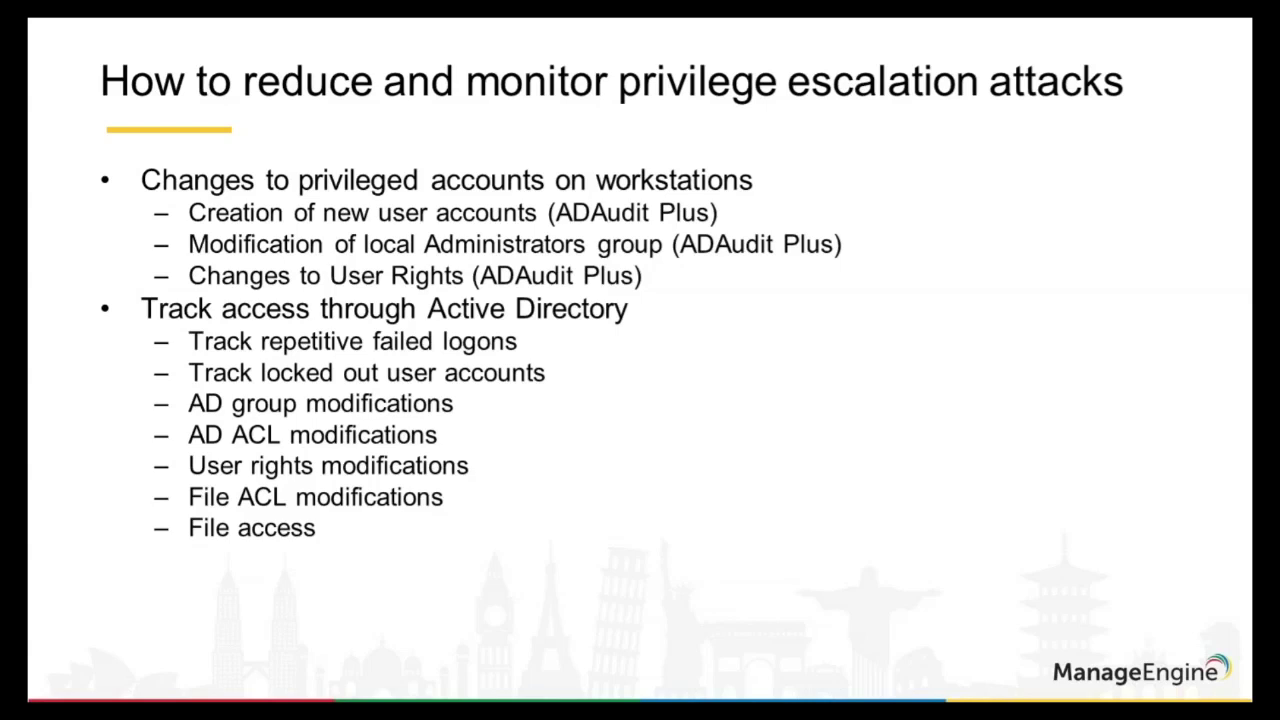
- Switch back to ADAudit Plus and open the Account Lockout Analyzer report from the Active Directory User Management reports
{"action": "key", "text": "super"}
{"action": "key", "text": "alt+Tab"}
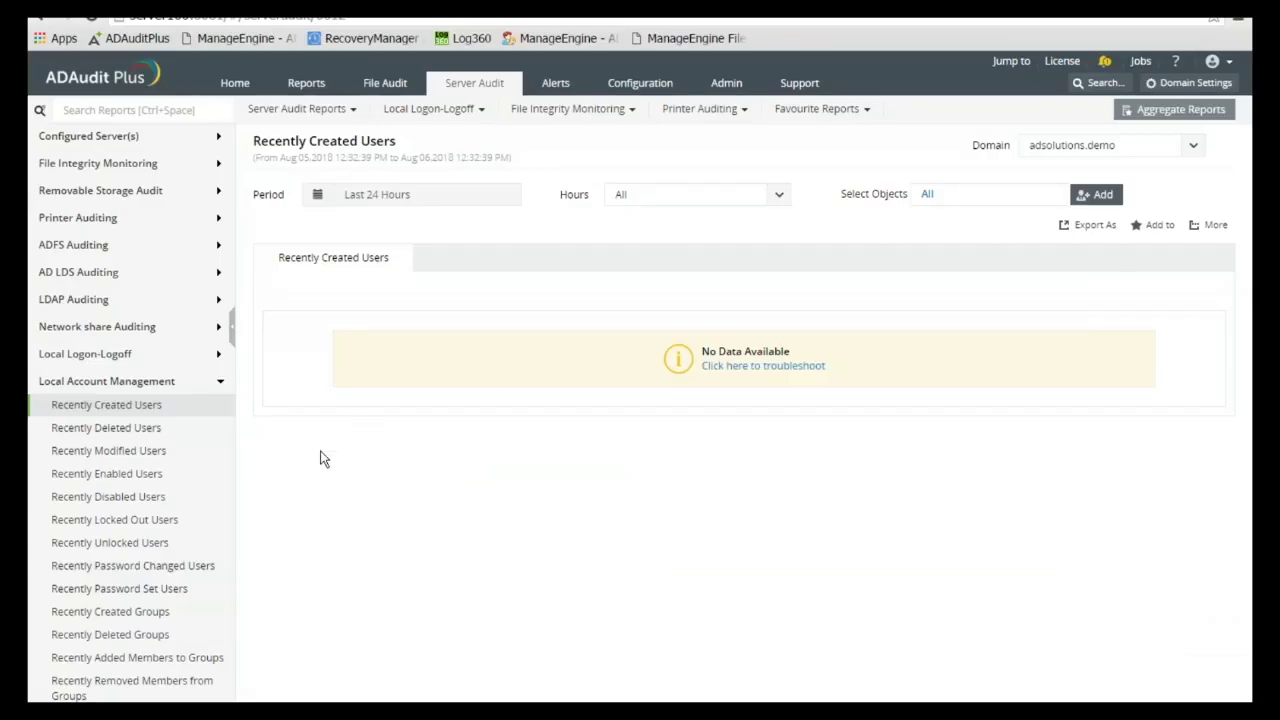
{"action": "left_click", "coordinate": [134, 382]}
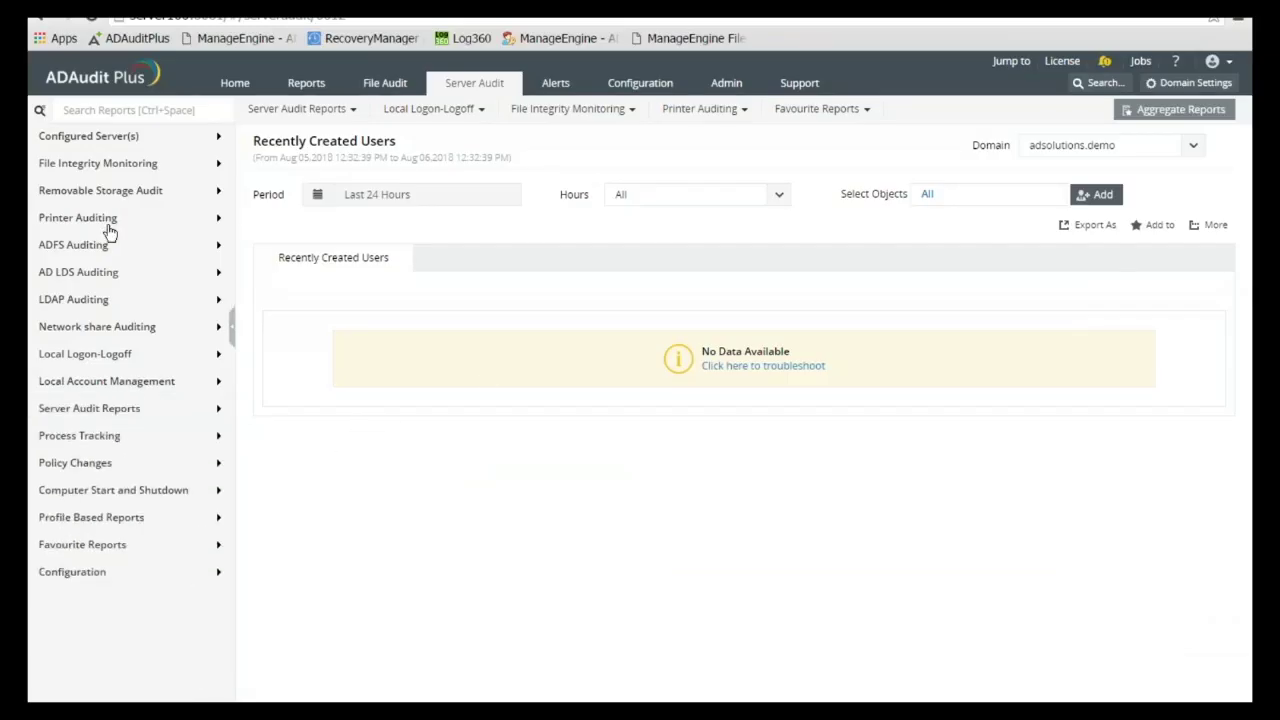
{"action": "left_click", "coordinate": [303, 87]}
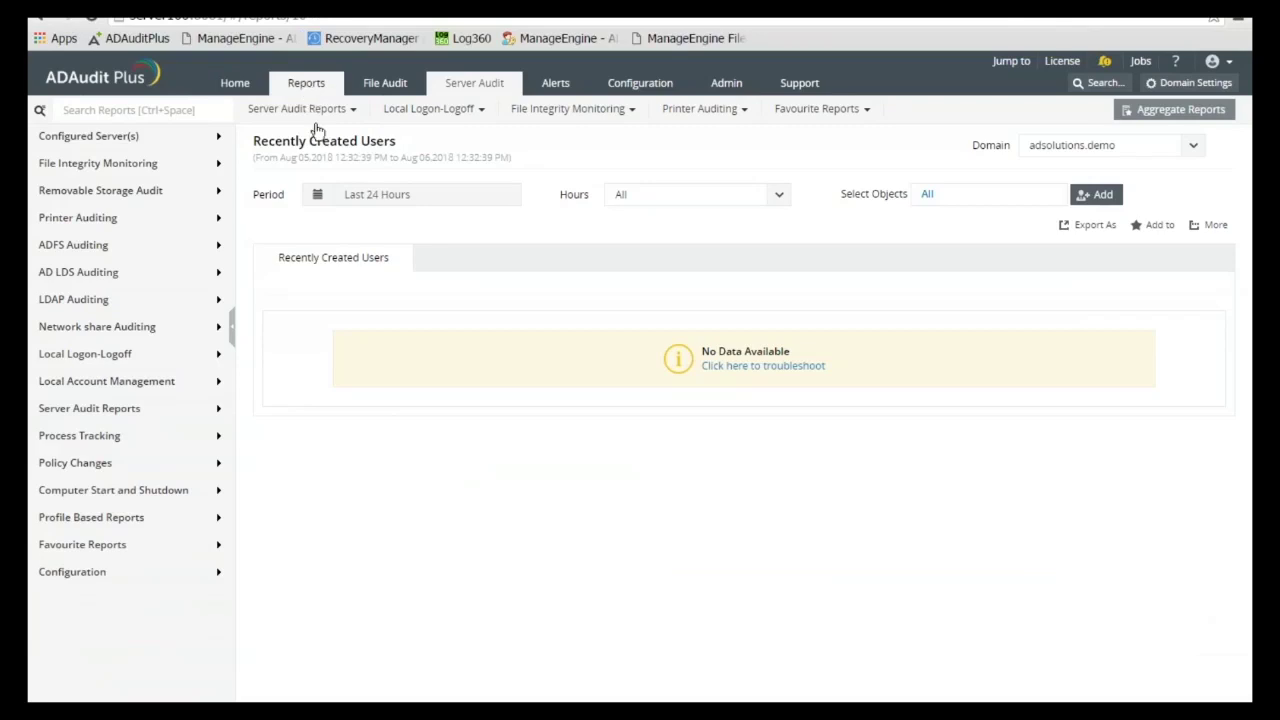
{"action": "left_click", "coordinate": [121, 199]}
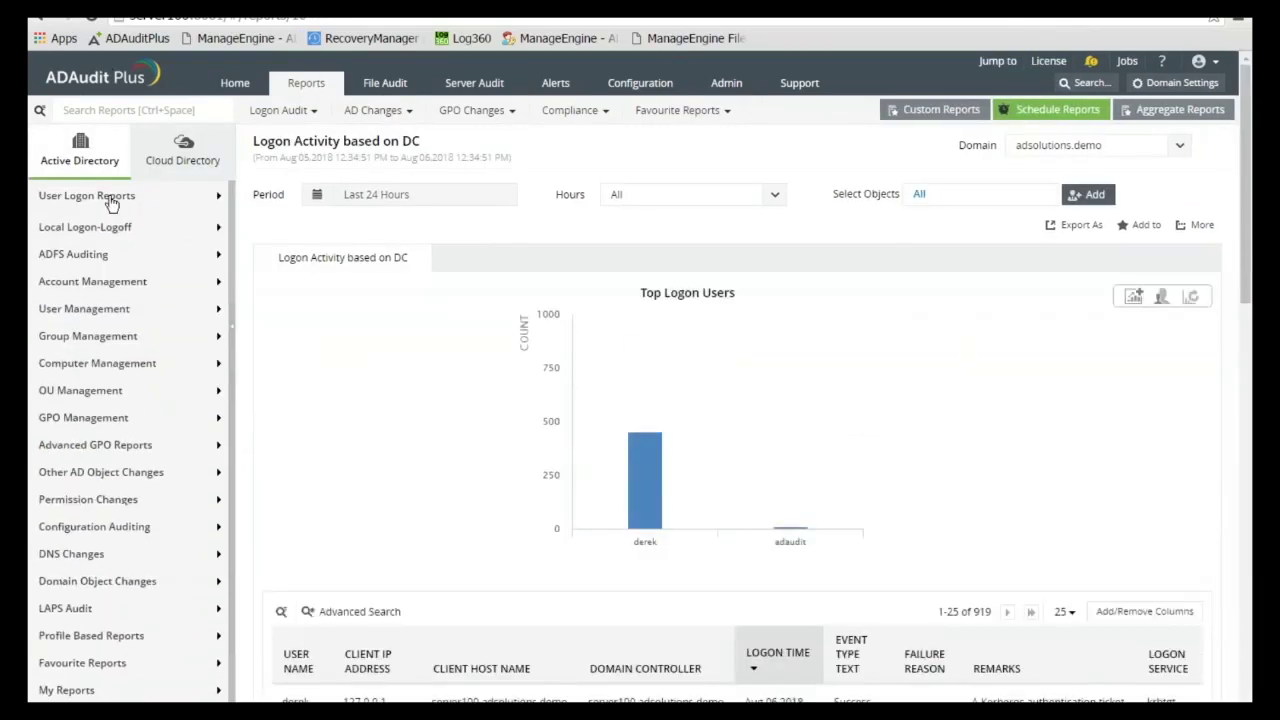
{"action": "left_click", "coordinate": [97, 307]}
{"action": "scroll", "coordinate": [100, 400], "scroll_direction": "down", "scroll_amount": 3}
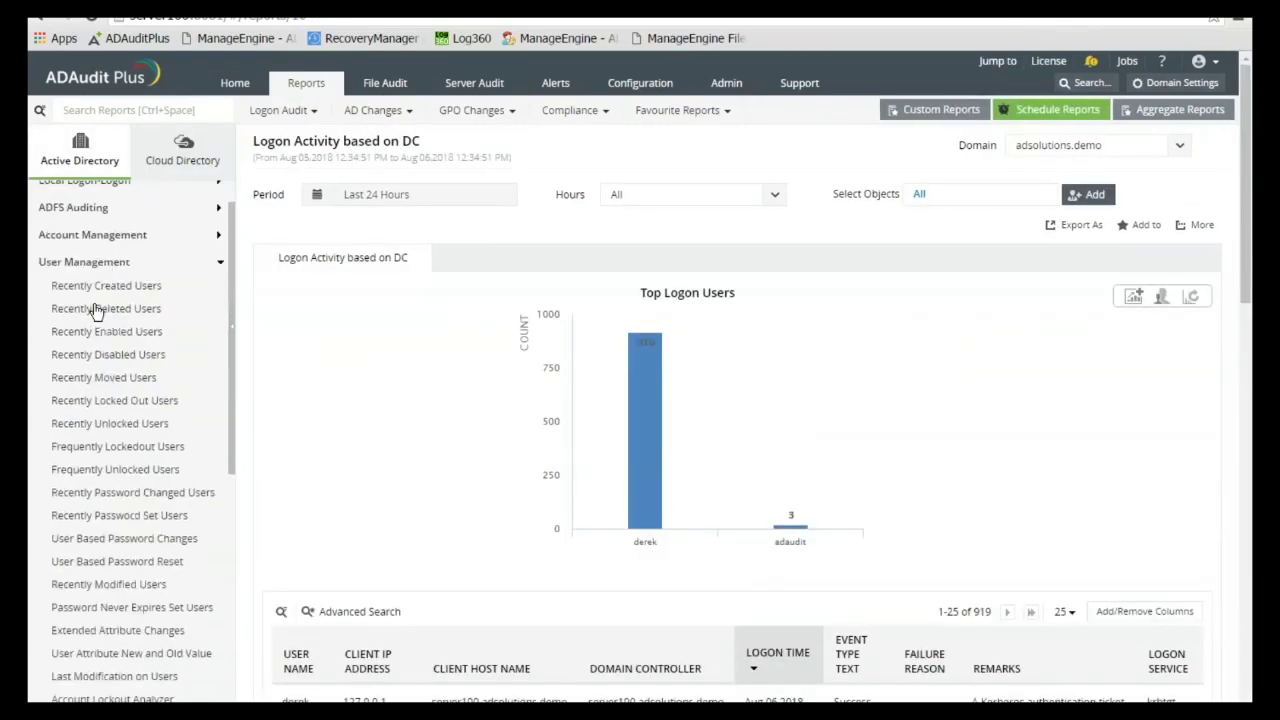
{"action": "left_click", "coordinate": [117, 617]}
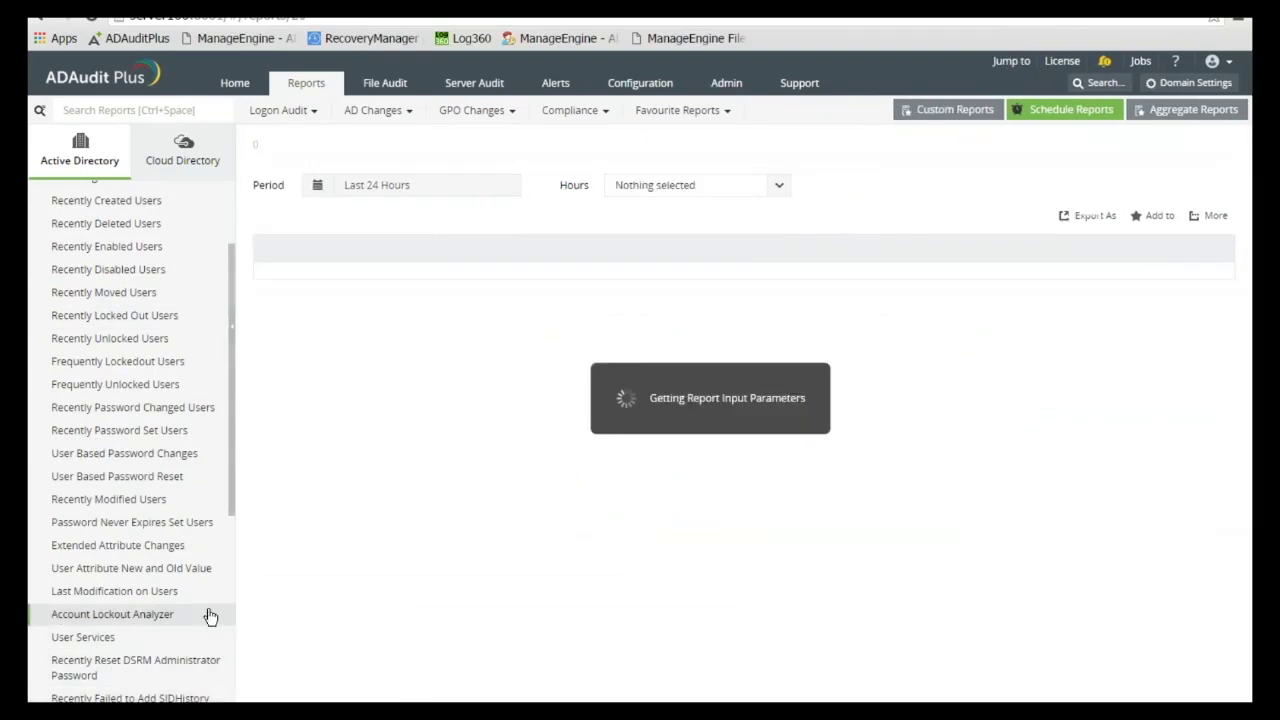
- Set the Account Lockout Analyzer report's period to the last 12 months and highlight the locked-out account's user name
{"action": "left_click", "coordinate": [404, 200]}
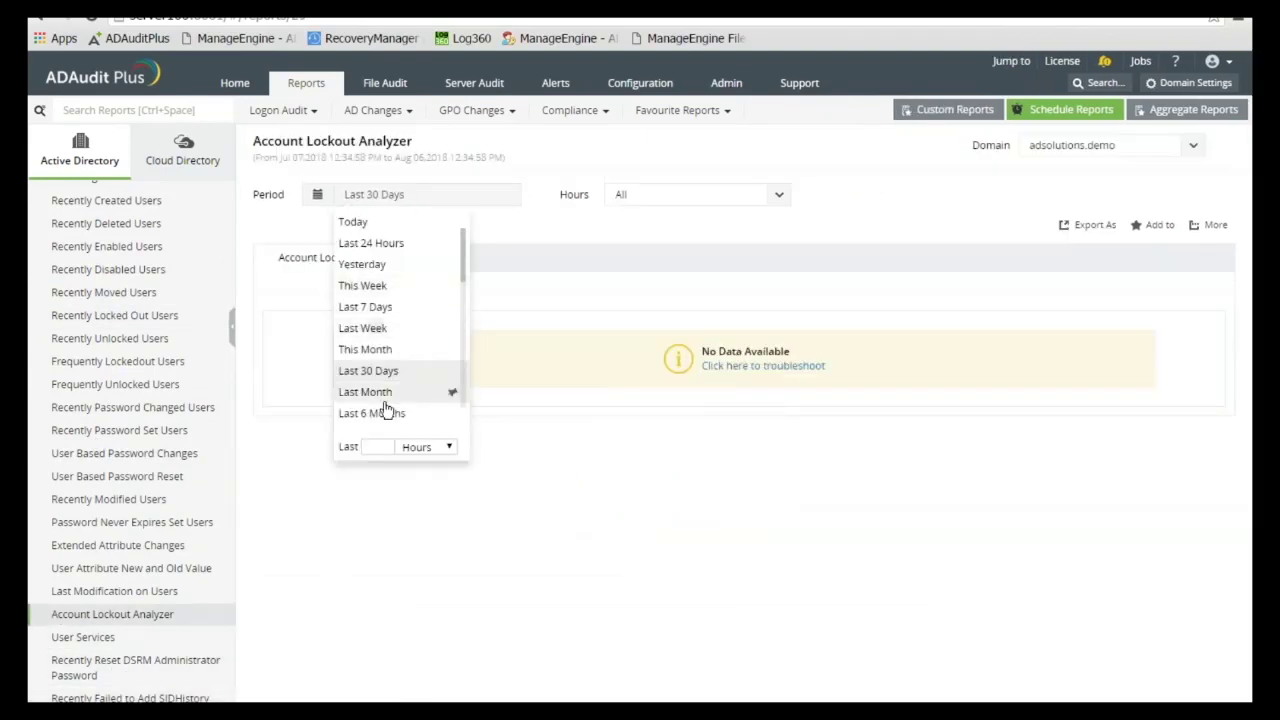
{"action": "left_click", "coordinate": [379, 447]}
{"action": "type", "text": "12"}
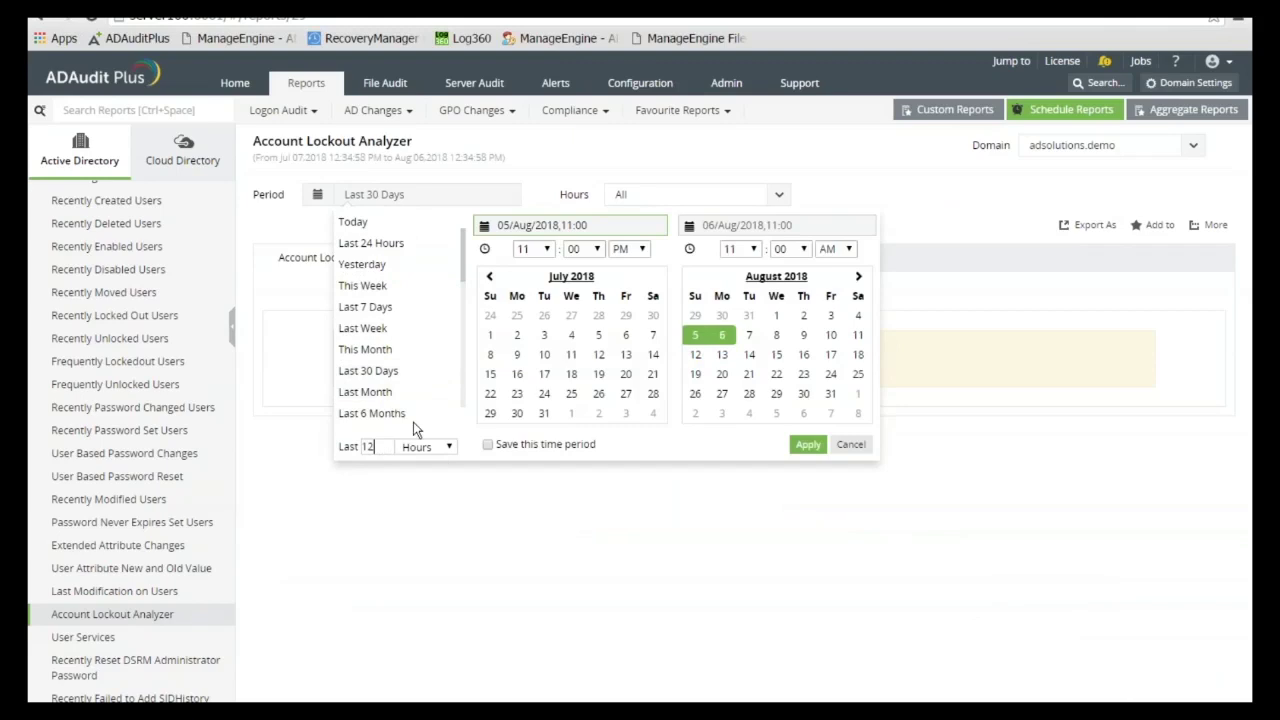
{"action": "left_click", "coordinate": [425, 447]}
{"action": "left_click", "coordinate": [808, 444]}
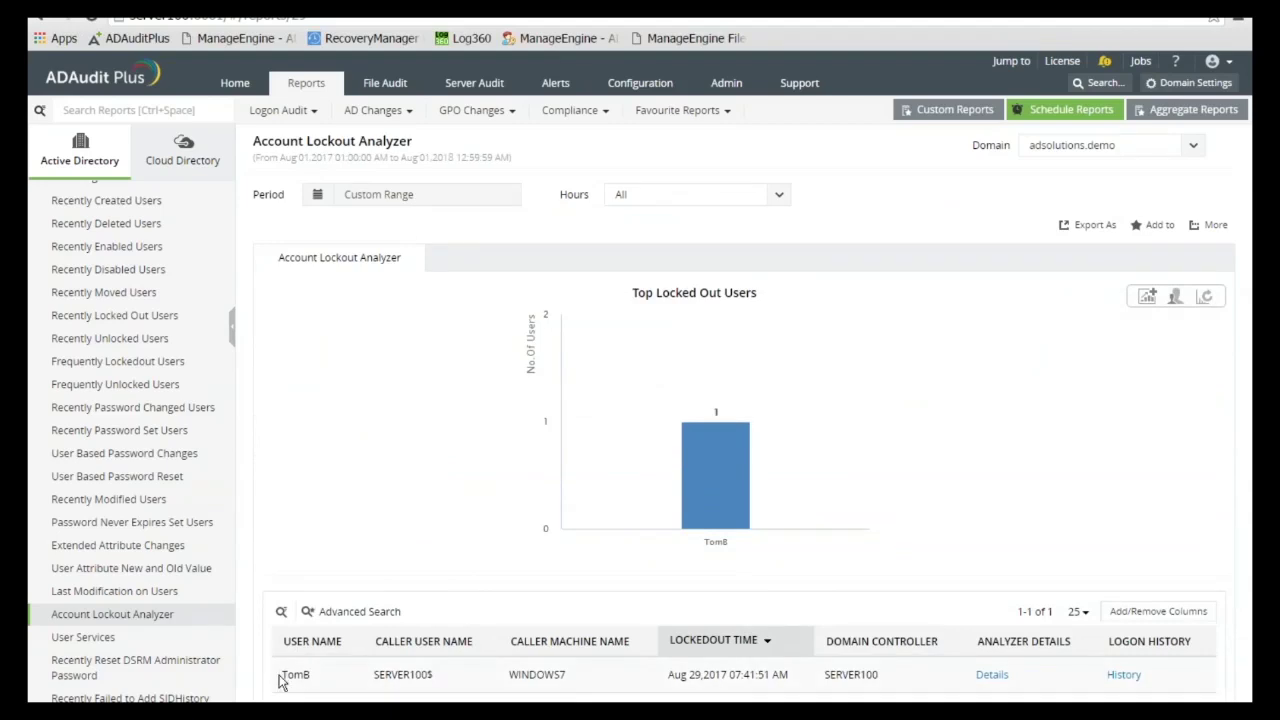
{"action": "left_click_drag", "start_coordinate": [284, 677], "coordinate": [316, 676]}
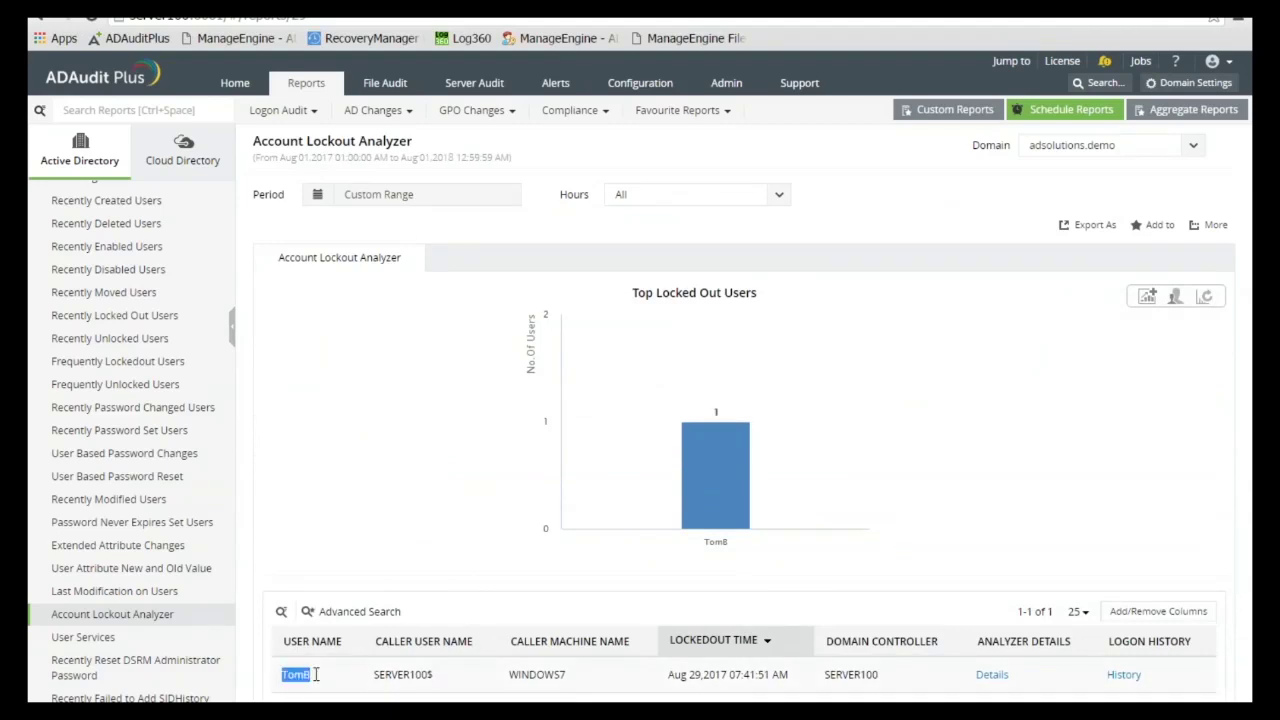
- Open the locked-out account's analyzer details and review its recent logons, local logons, and OWA and ActiveSync logon history
{"action": "left_click", "coordinate": [992, 674]}
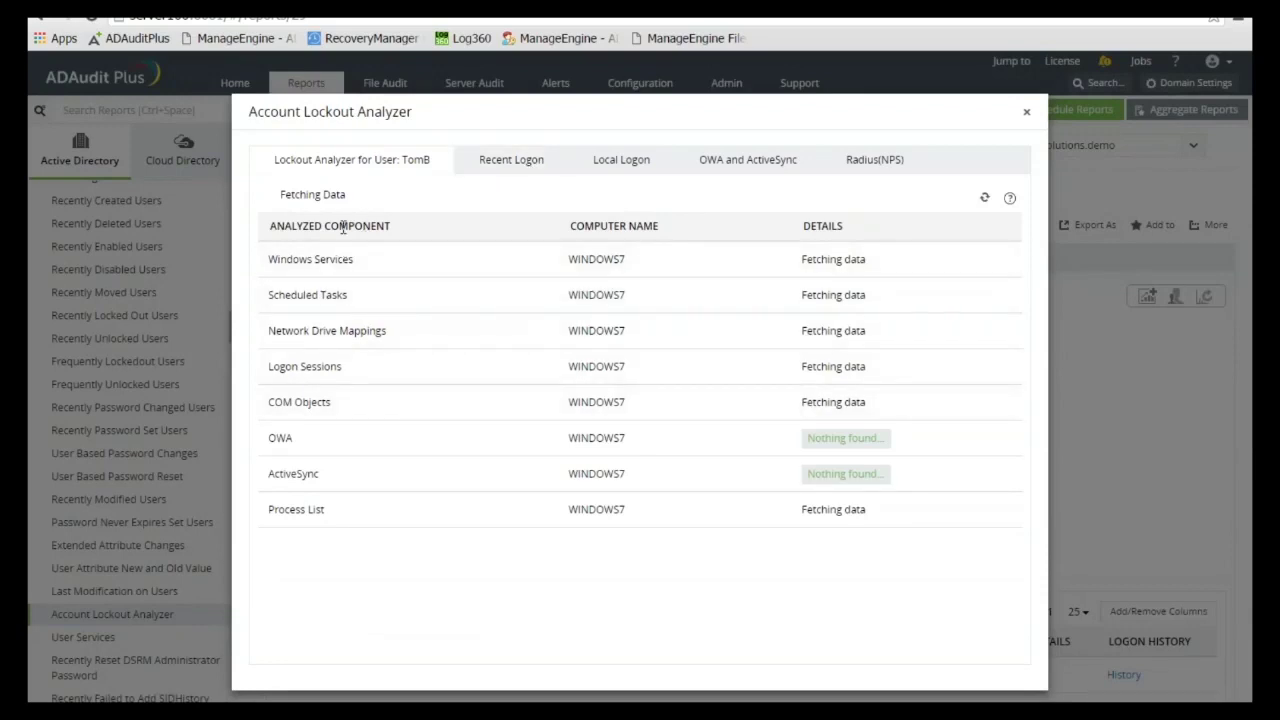
{"action": "left_click", "coordinate": [540, 165]}
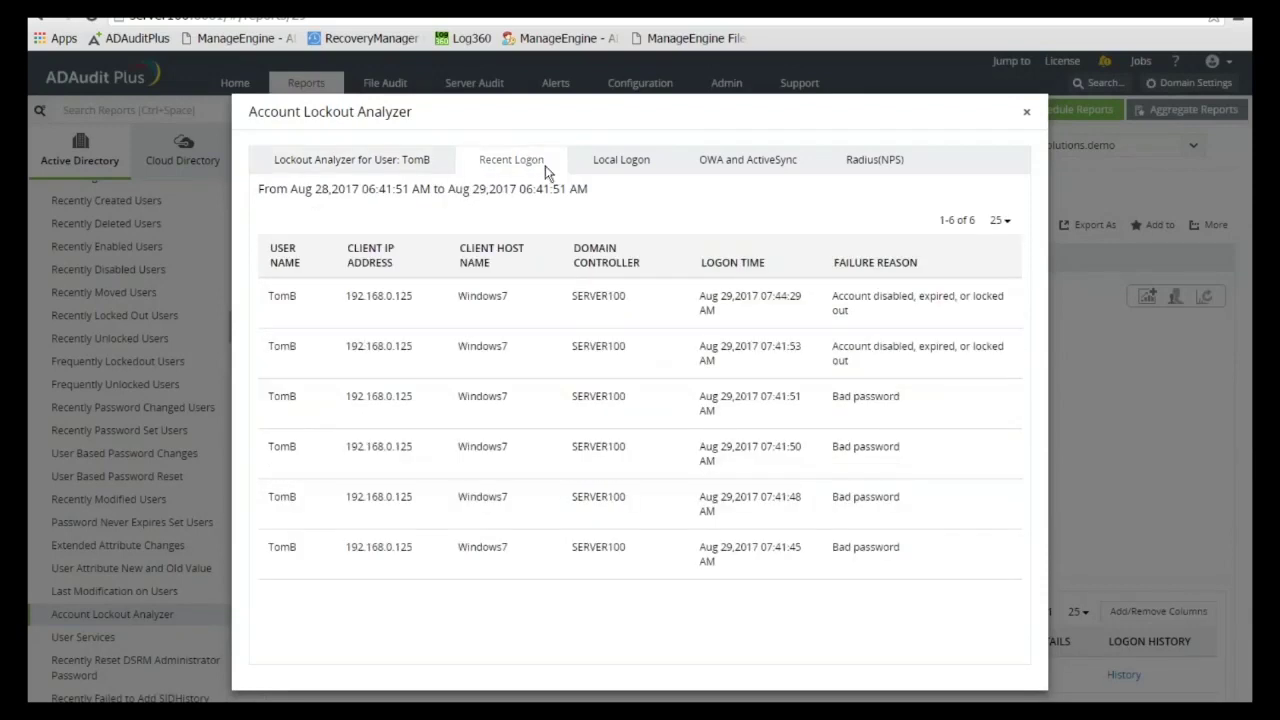
{"action": "left_click", "coordinate": [635, 164]}
{"action": "left_click", "coordinate": [738, 164]}
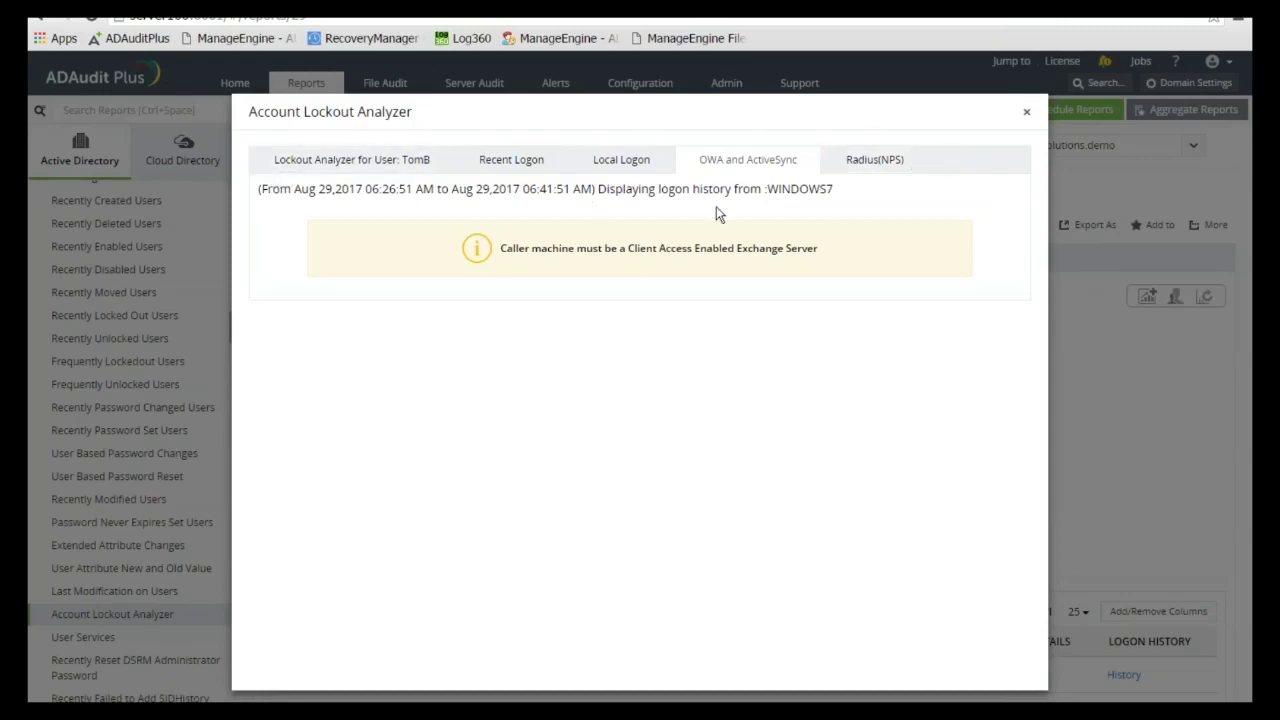
{"action": "left_click", "coordinate": [1026, 112]}
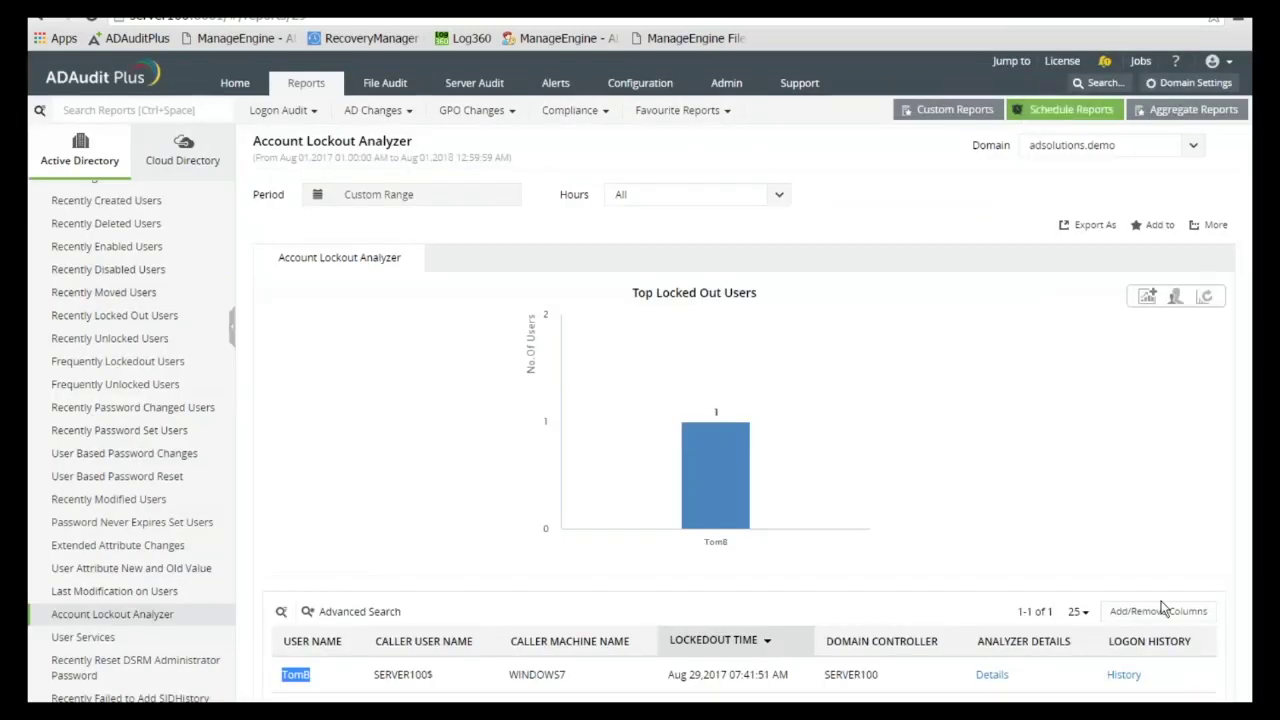
- Open the locked-out account's logon history and review the Recent Logon, Local Logon, OWA and ActiveSync, and Radius(NPS) records
{"action": "left_click", "coordinate": [1124, 675]}
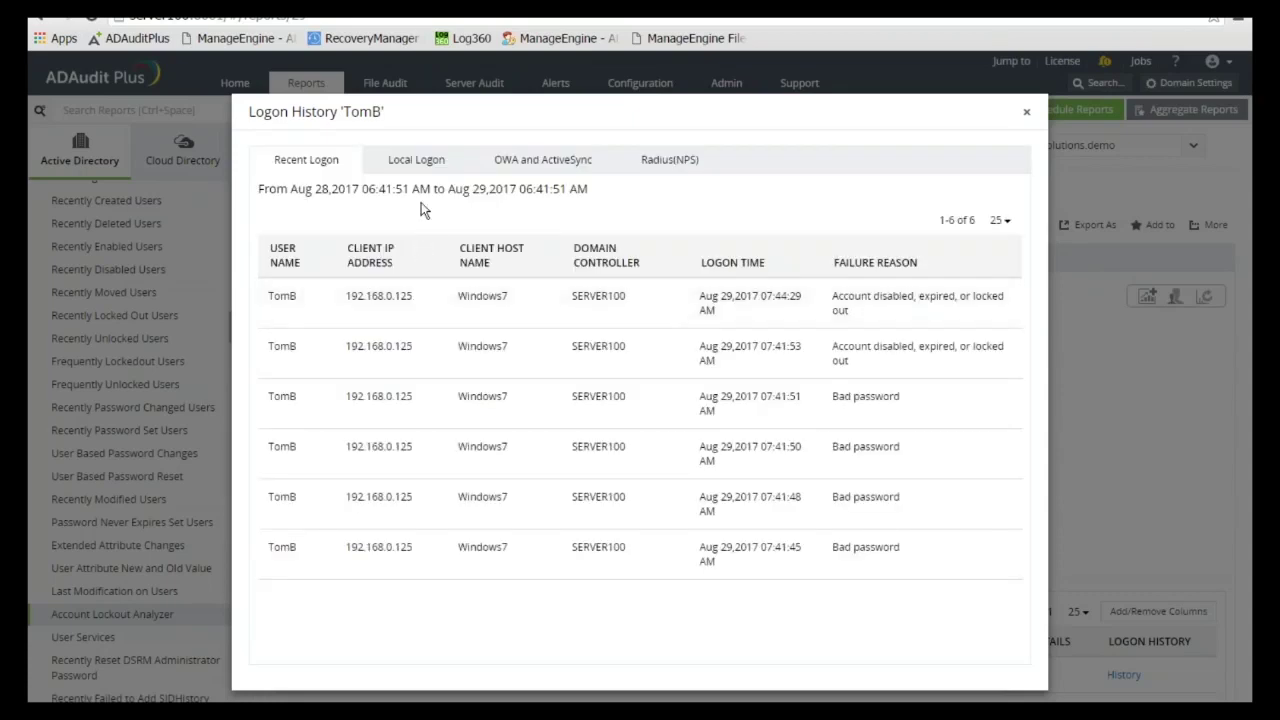
{"action": "left_click", "coordinate": [427, 162]}
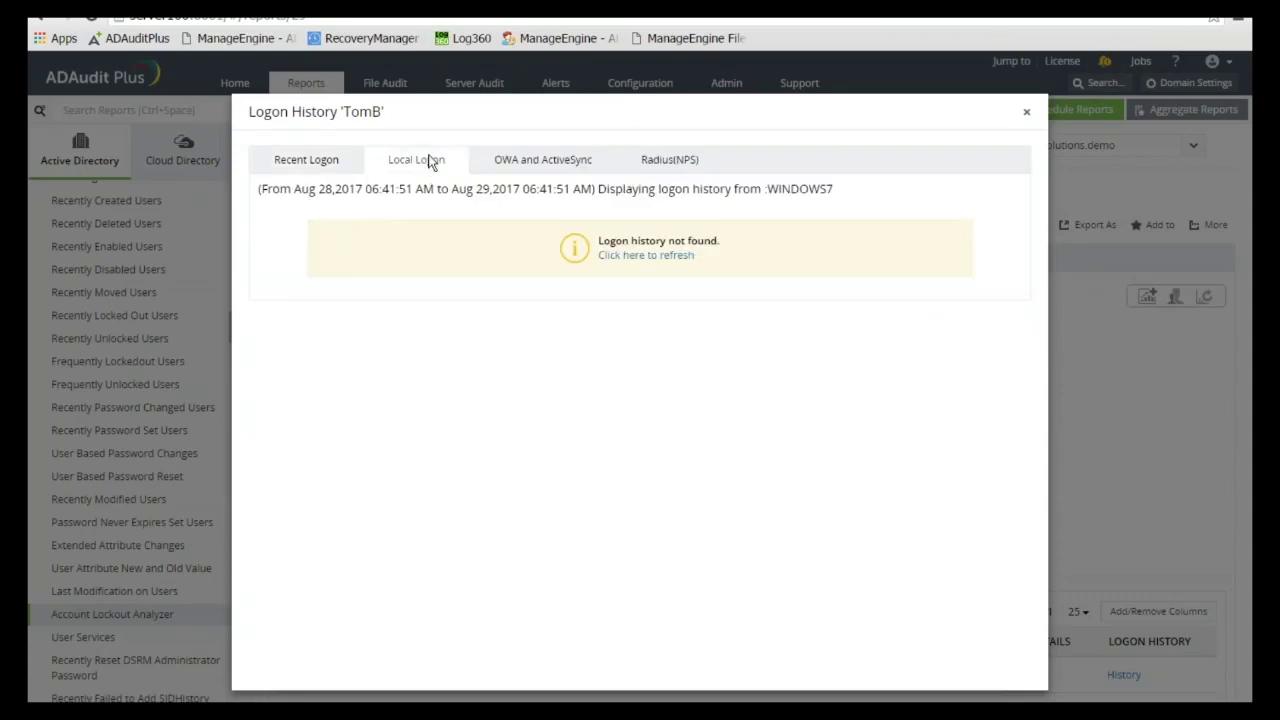
{"action": "left_click", "coordinate": [550, 168]}
{"action": "left_click", "coordinate": [682, 163]}
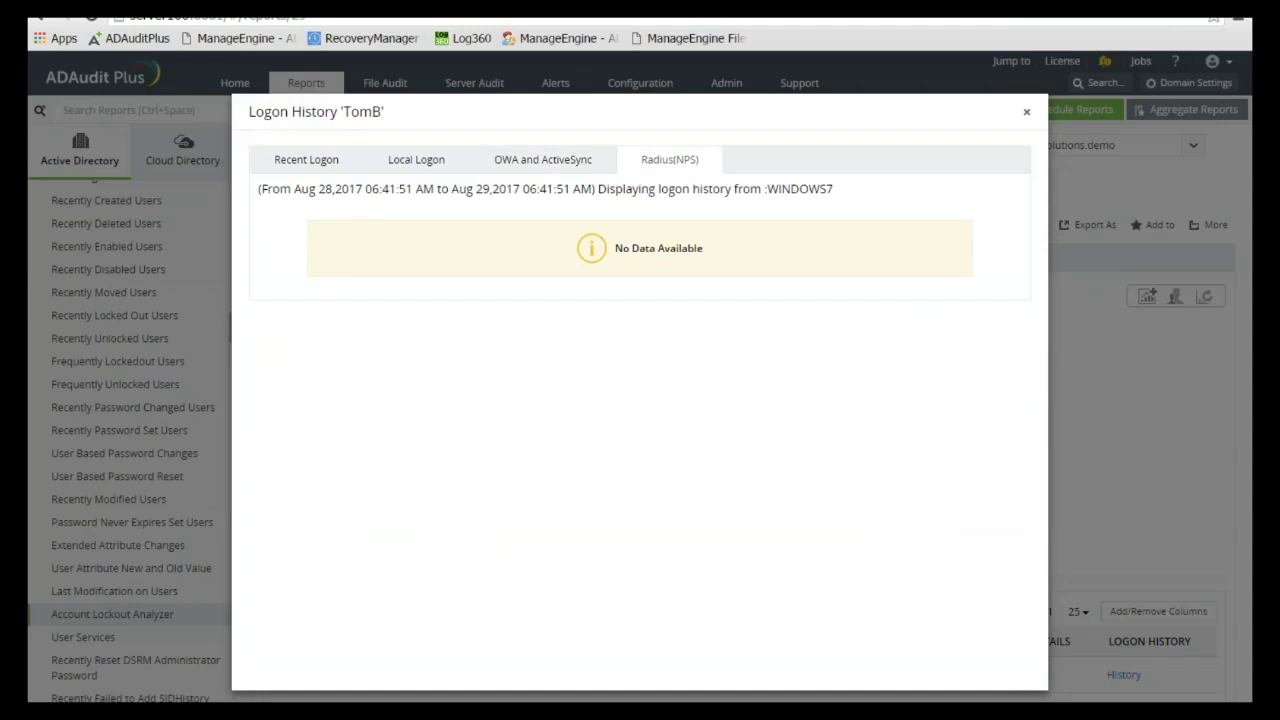
{"action": "left_click", "coordinate": [1027, 113]}
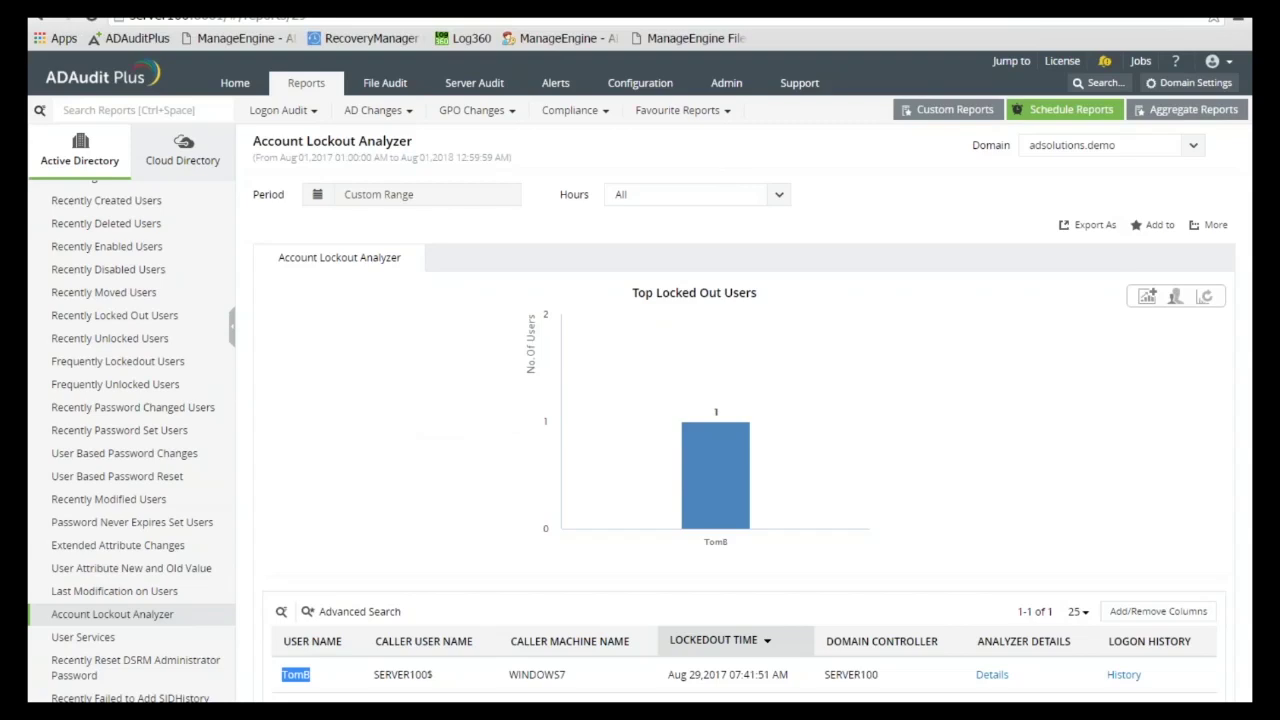
- Consult the privilege escalation slide and return to ADAudit Plus to display the Home dashboard with its recent alerts
{"action": "left_click", "coordinate": [614, 22]}
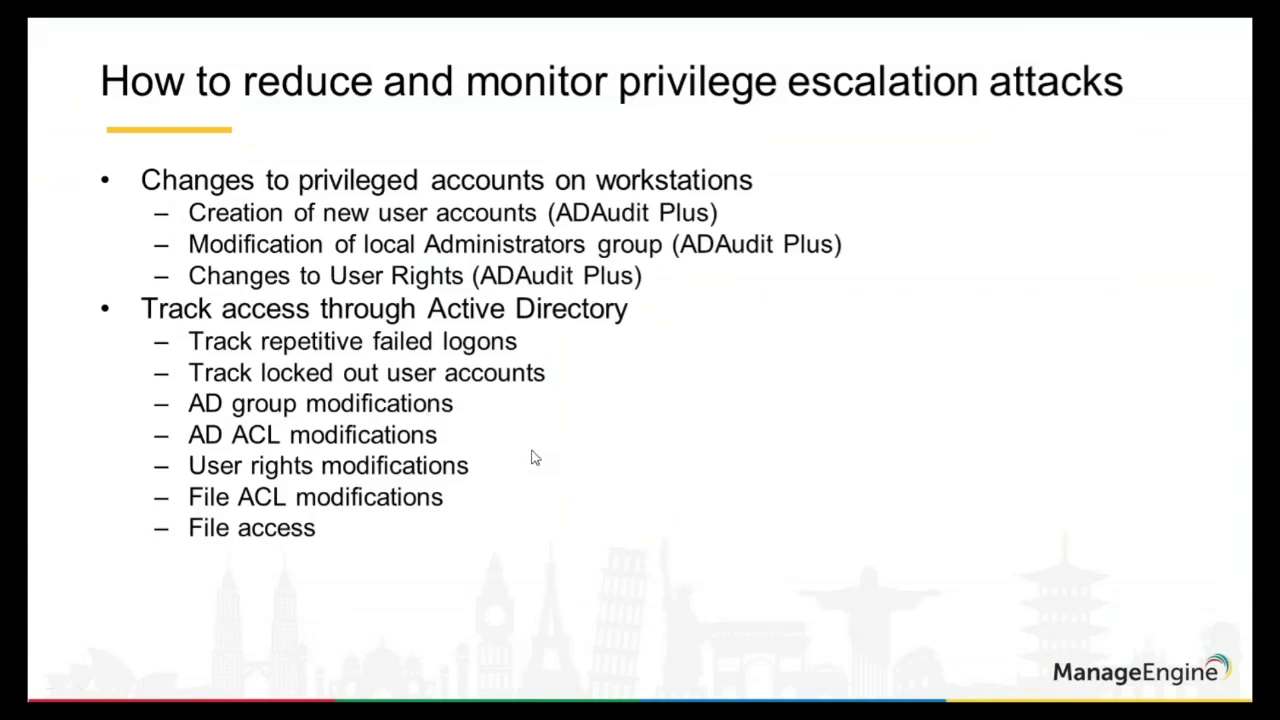
{"action": "key", "text": "super"}
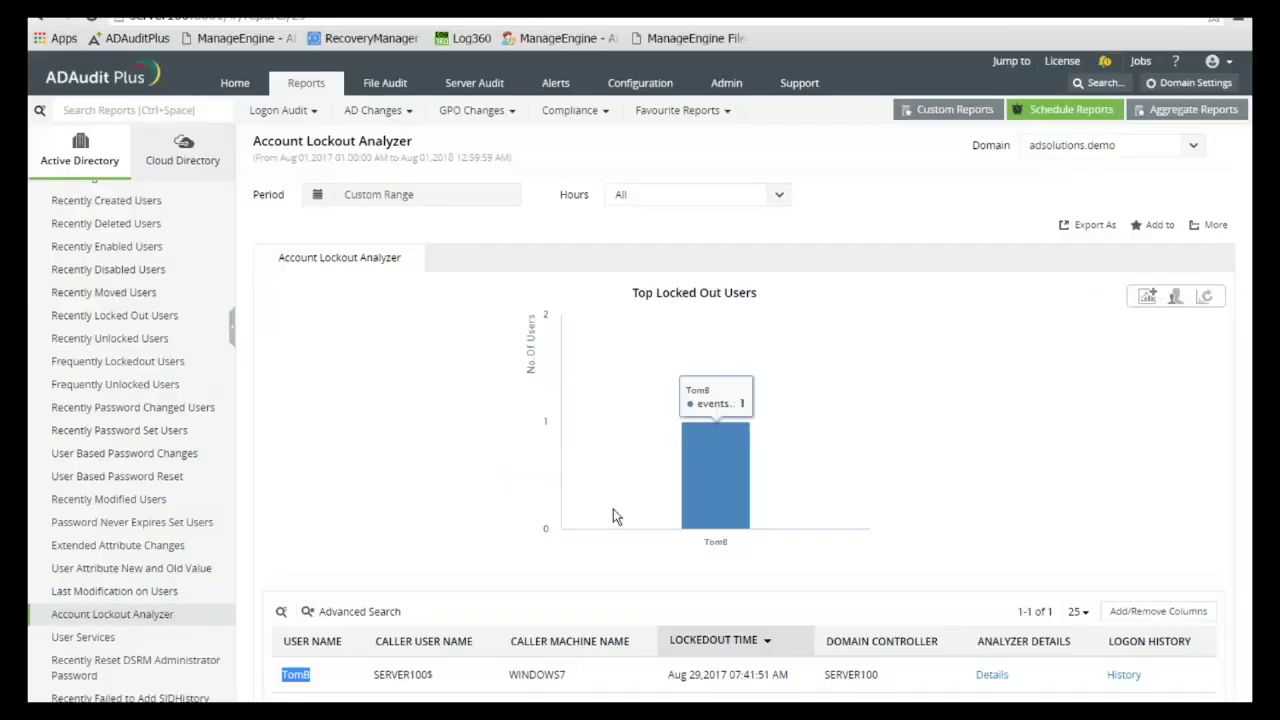
{"action": "left_click", "coordinate": [235, 85]}
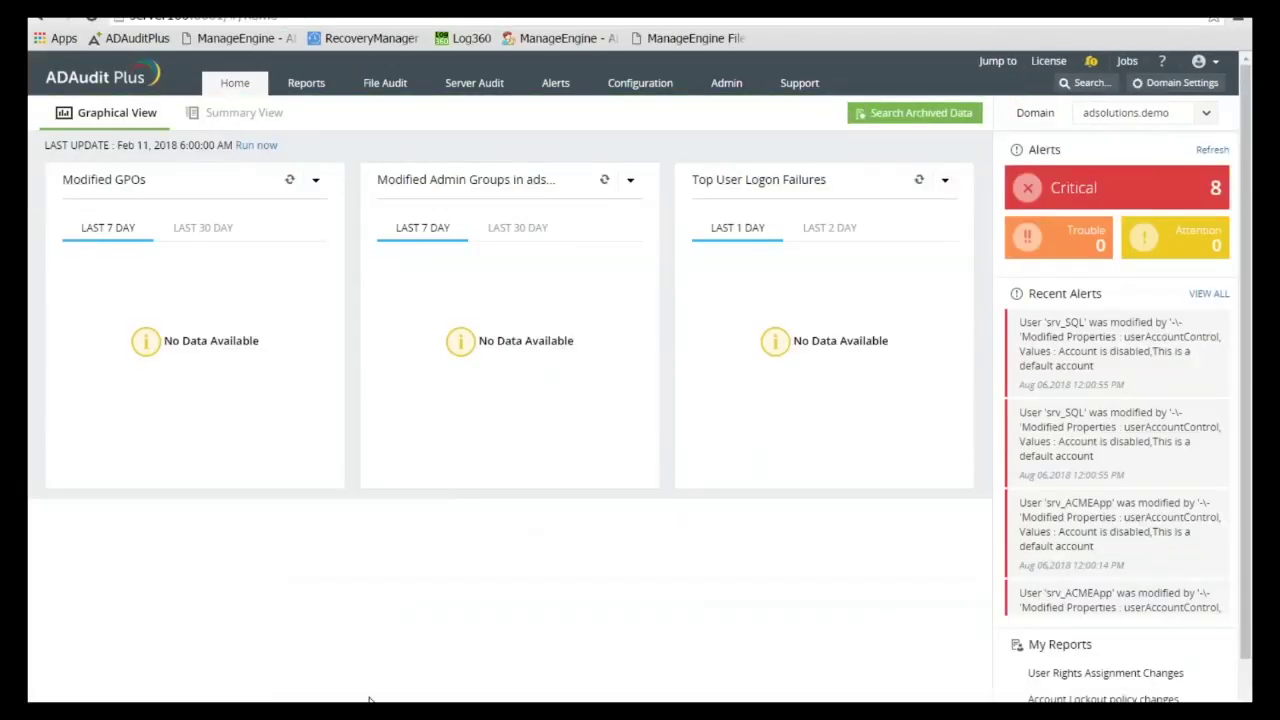
- Open Active Directory Users and Computers, list the contents of the Users container, and maximize the window
{"action": "key", "text": "super"}
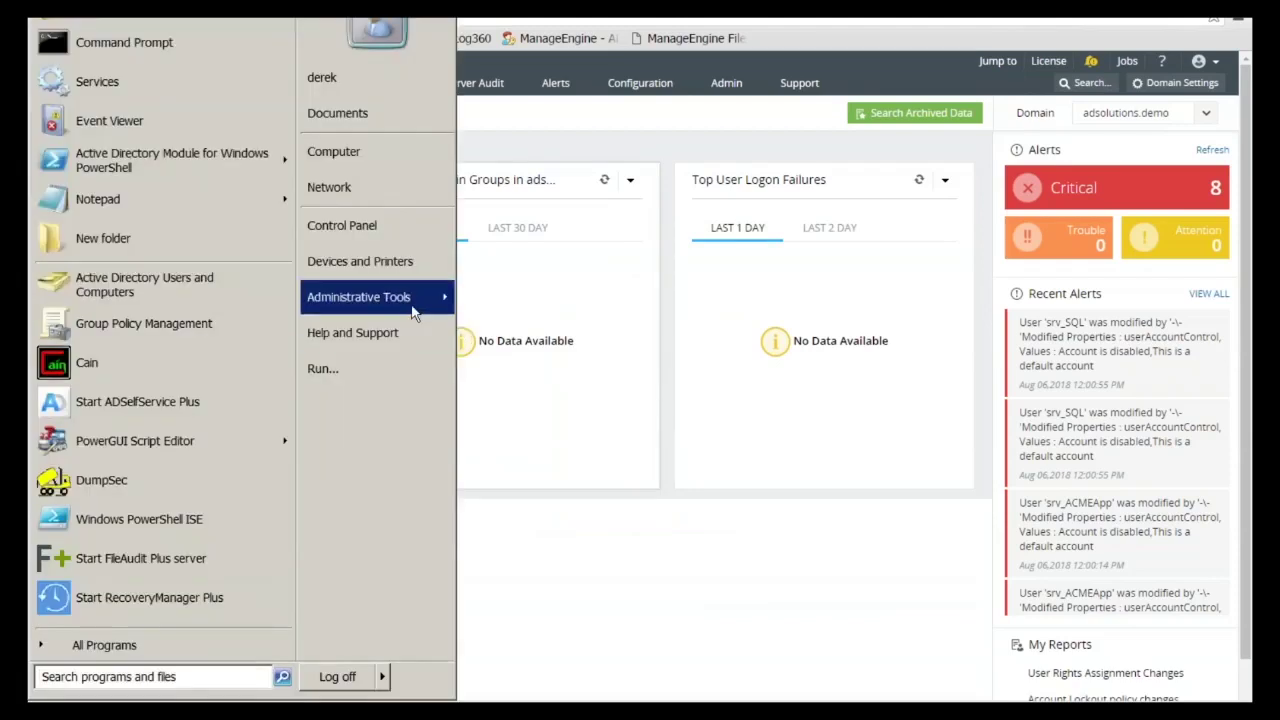
{"action": "mouse_move", "coordinate": [412, 300]}
{"action": "left_click", "coordinate": [560, 241]}
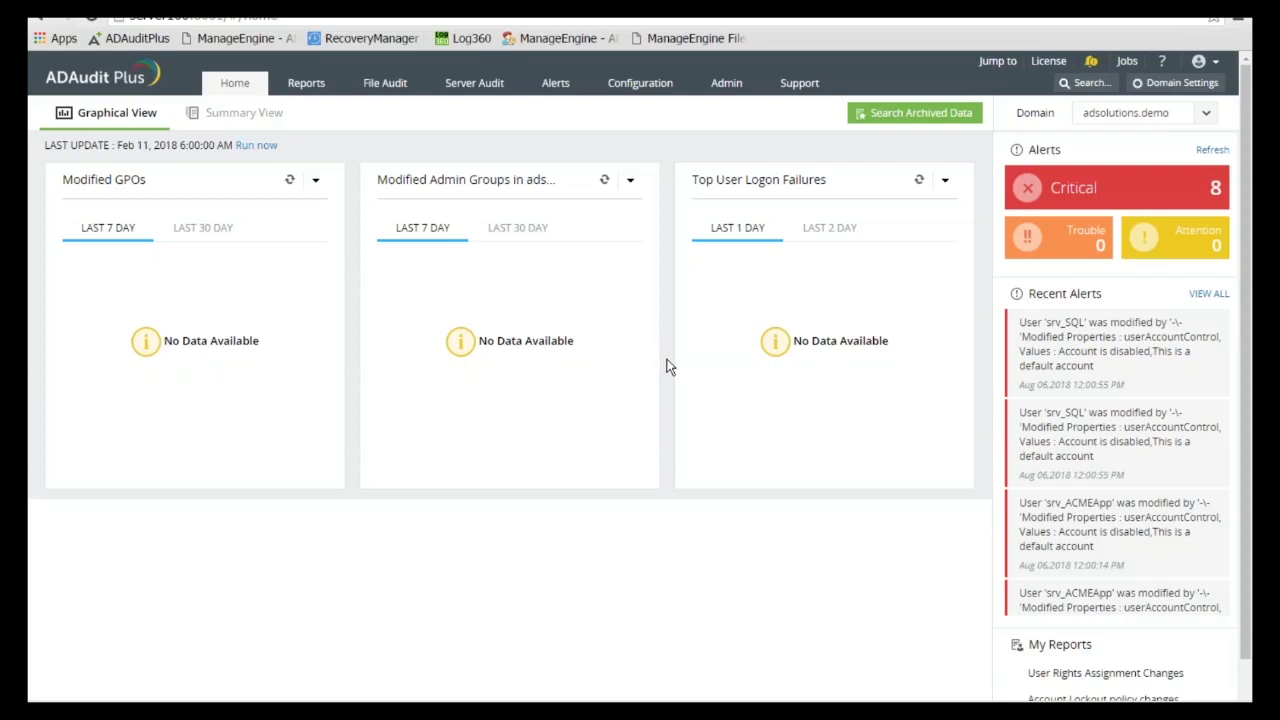
{"action": "key", "text": "alt+Tab"}
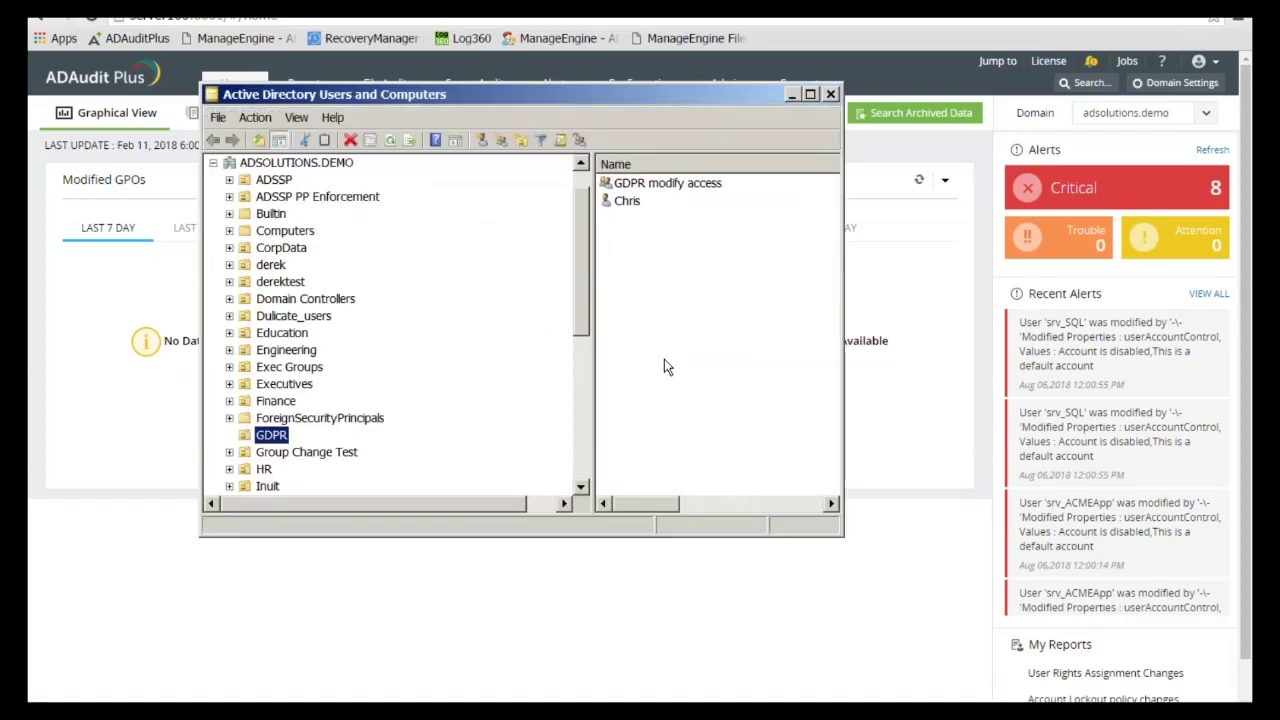
{"action": "left_click_drag", "start_coordinate": [582, 330], "coordinate": [543, 491]}
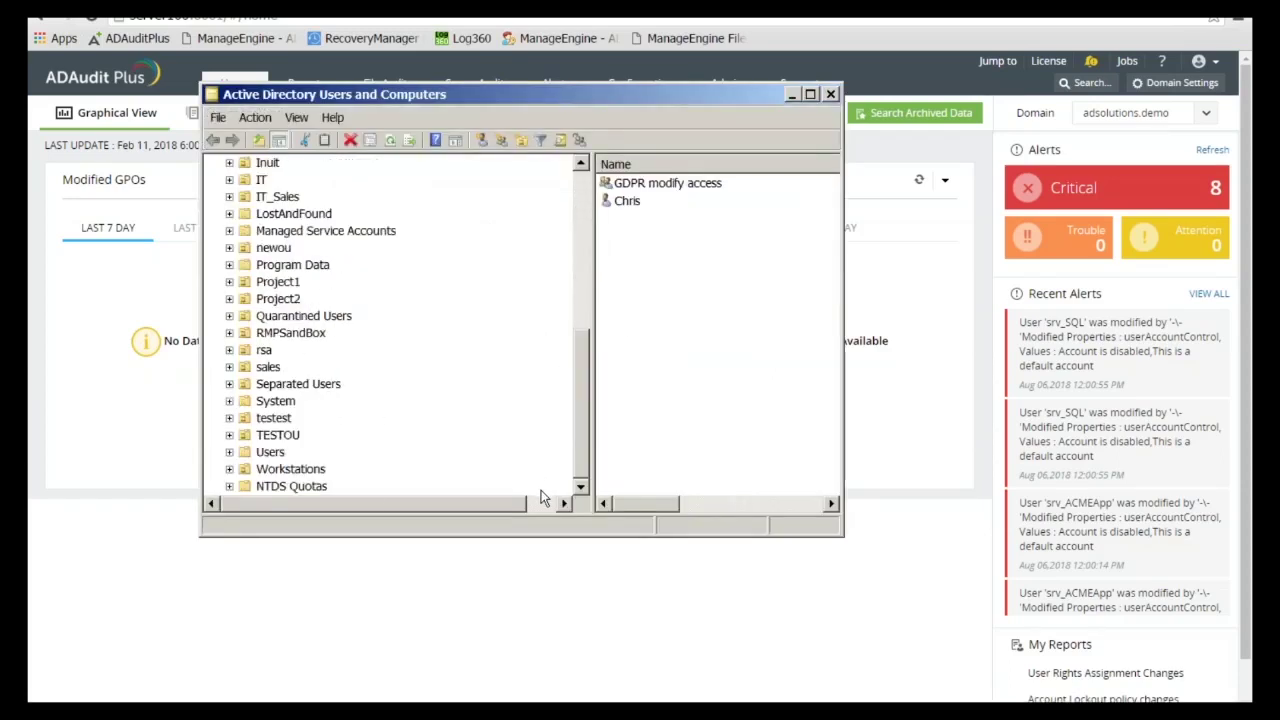
{"action": "left_click", "coordinate": [280, 452]}
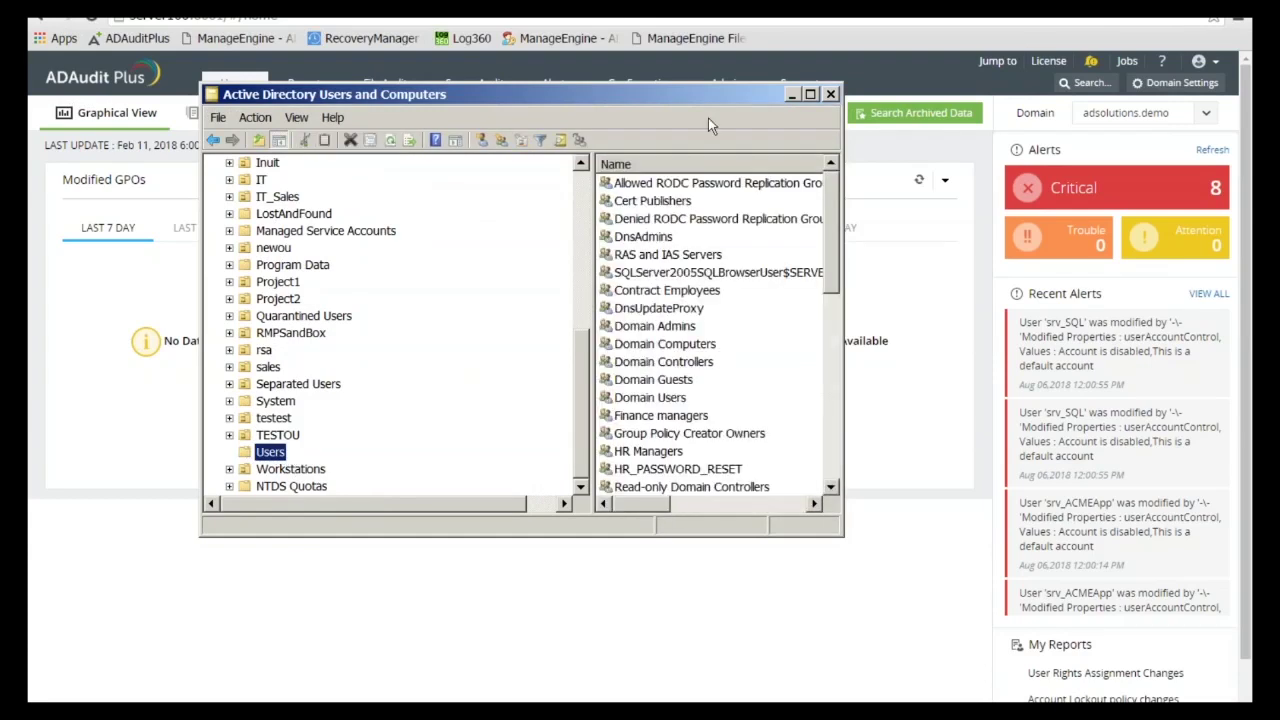
{"action": "double_click", "coordinate": [664, 93]}
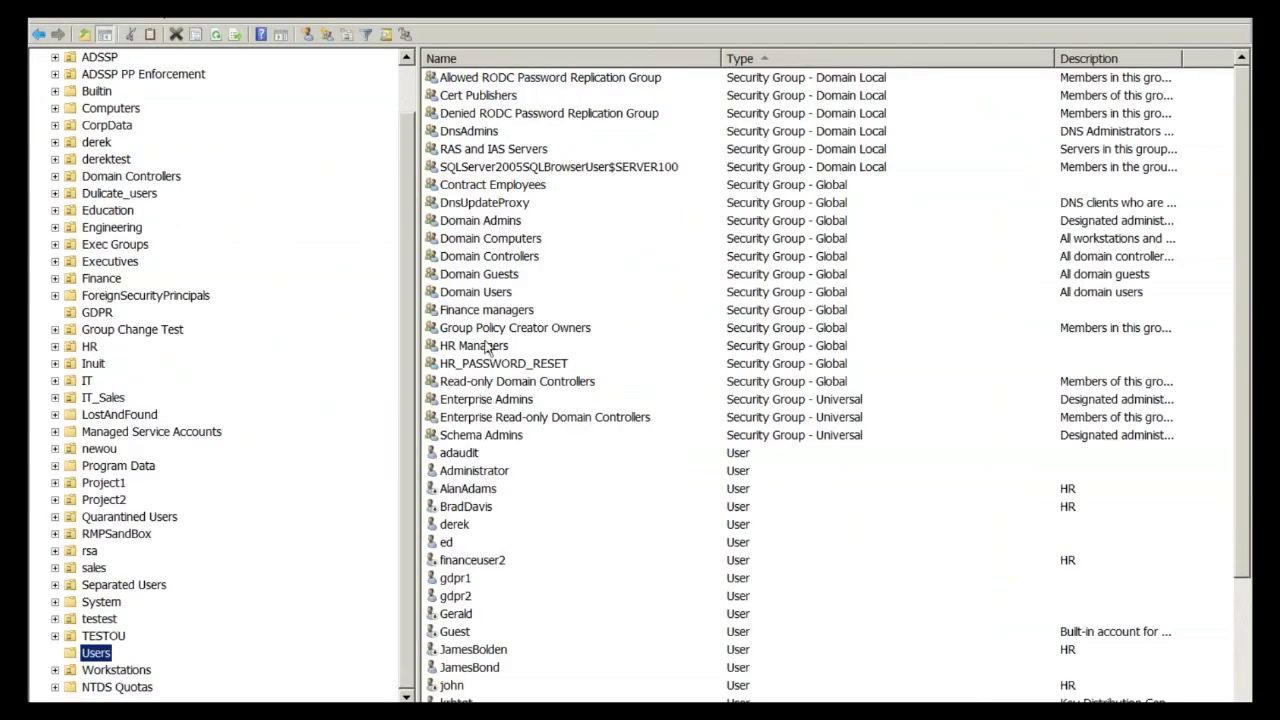
- Add a user, identified by account name, to the members of the Domain Admins group and save the group's properties
{"action": "left_click", "coordinate": [476, 224]}
{"action": "double_click", "coordinate": [476, 224]}
{"action": "left_click", "coordinate": [504, 172]}
{"action": "left_click", "coordinate": [479, 512]}
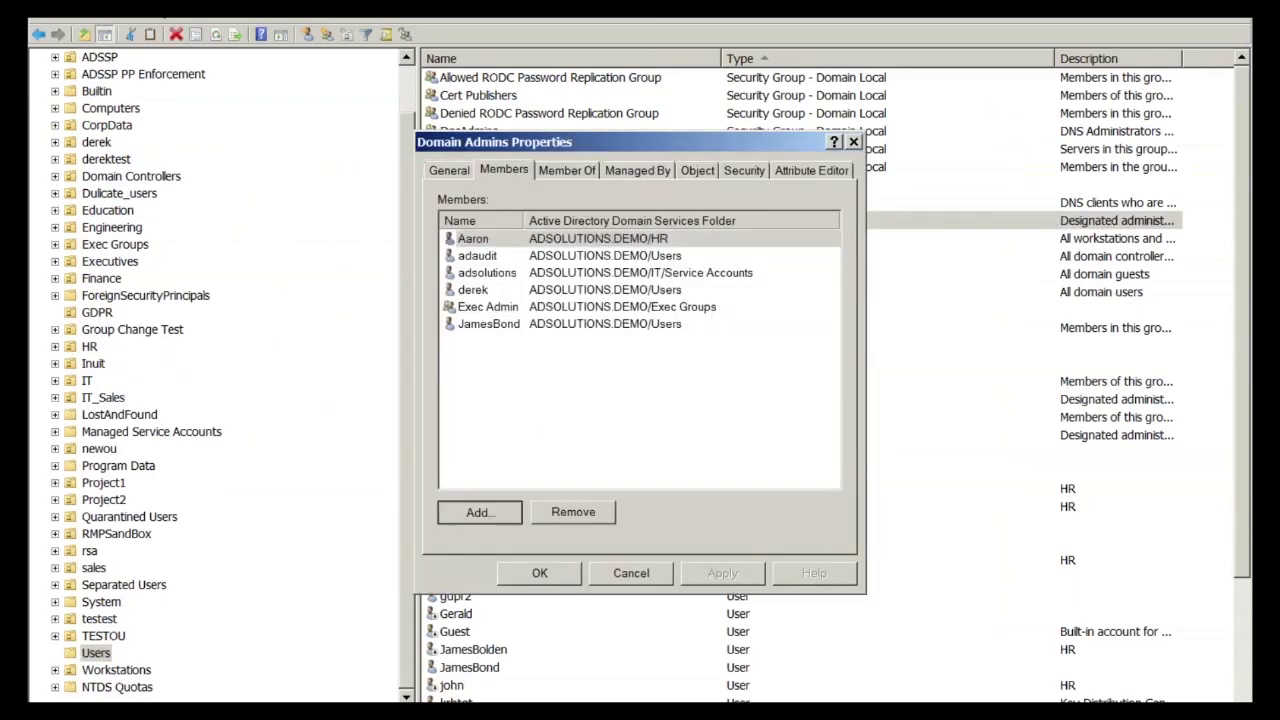
{"action": "type", "text": "bart"}
{"action": "key", "text": "Return"}
{"action": "left_click", "coordinate": [539, 572]}
- Switch back to ADAudit Plus, reload the Home dashboard to check recent alerts for the Domain Admins change, and return to the slides
{"action": "key", "text": "alt+Tab"}
{"action": "left_click", "coordinate": [303, 88]}
{"action": "left_click", "coordinate": [232, 86]}
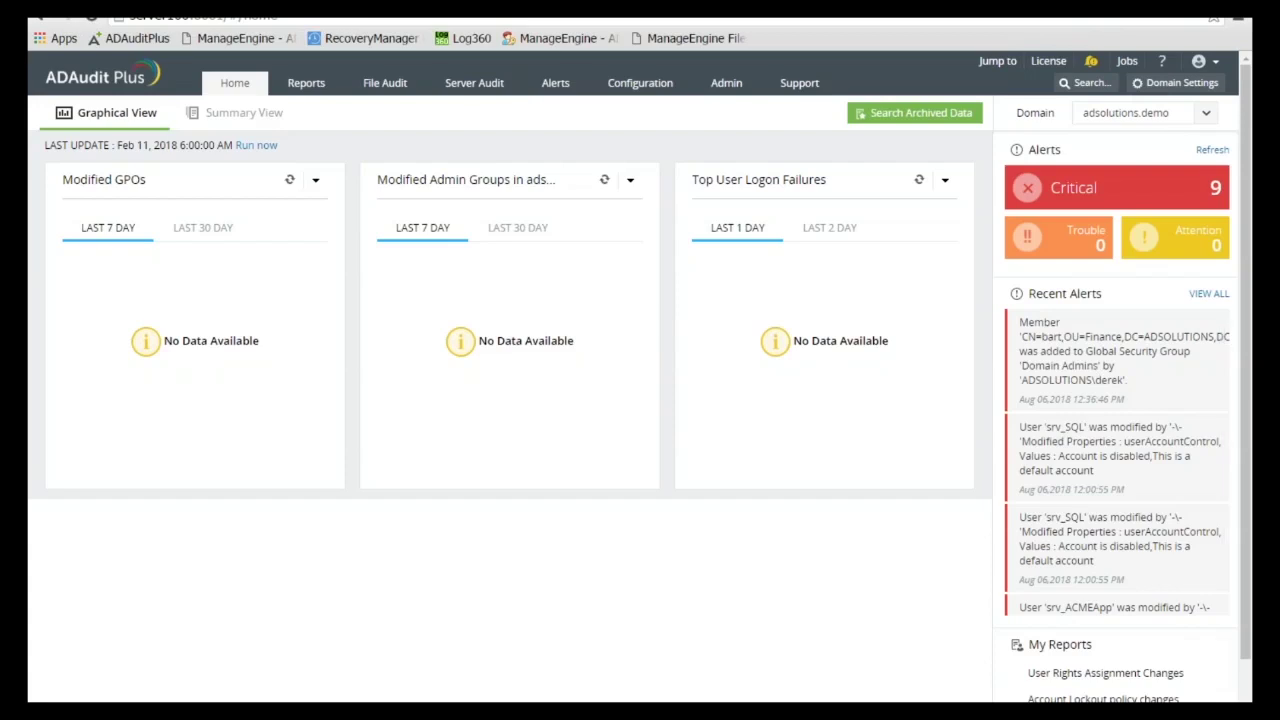
{"action": "key", "text": "alt+Tab"}
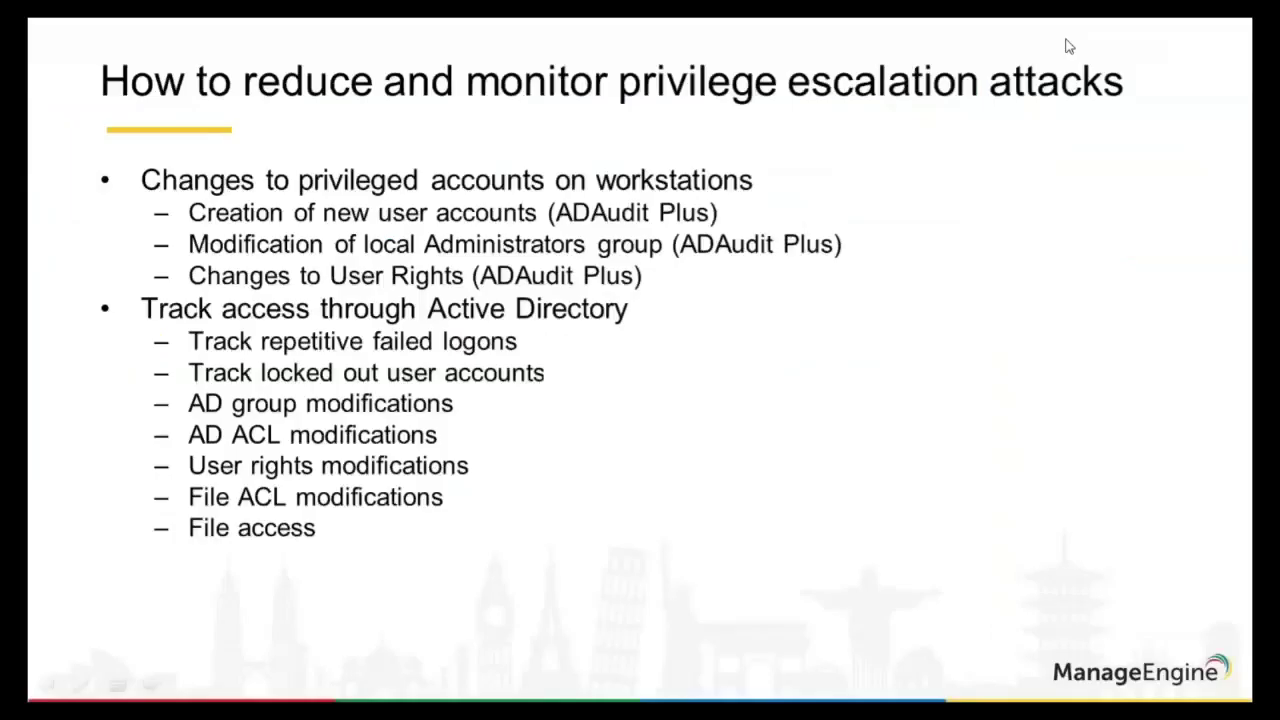